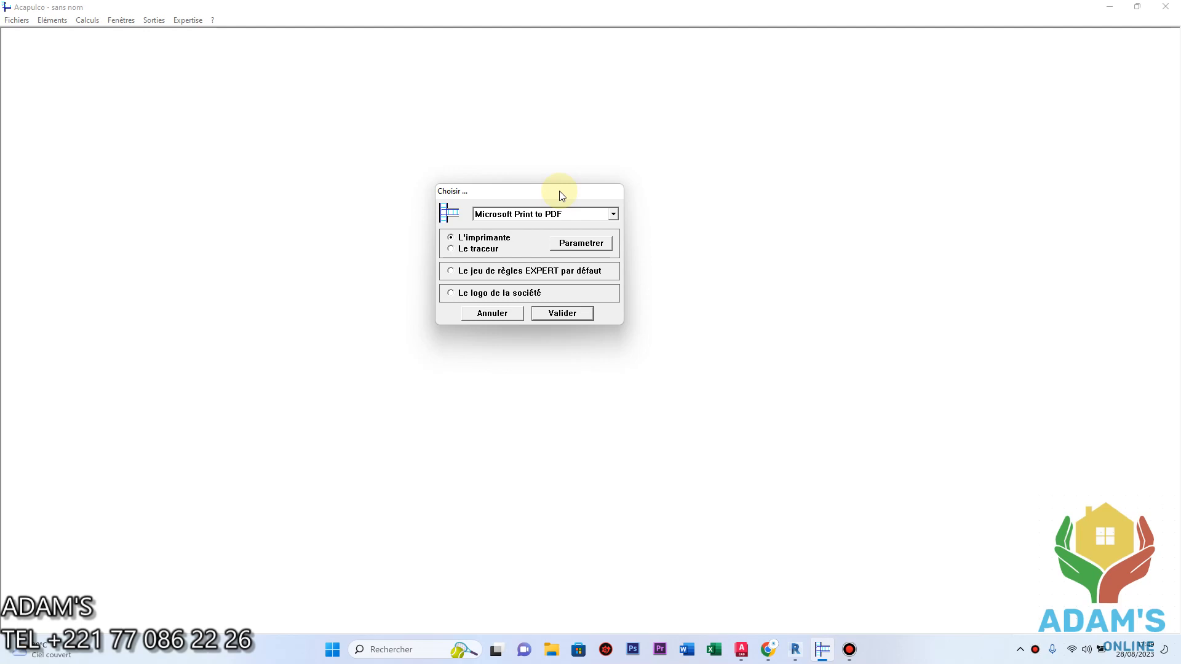
pyautogui.click(612, 214)
pyautogui.click(508, 257)
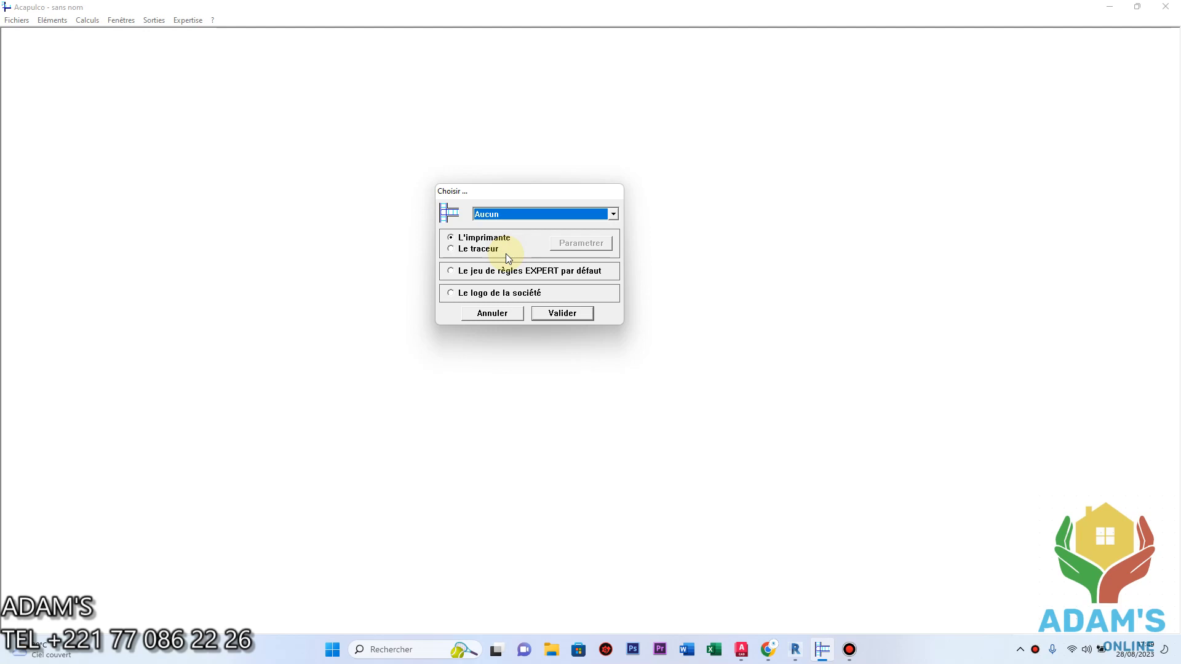
pyautogui.click(520, 217)
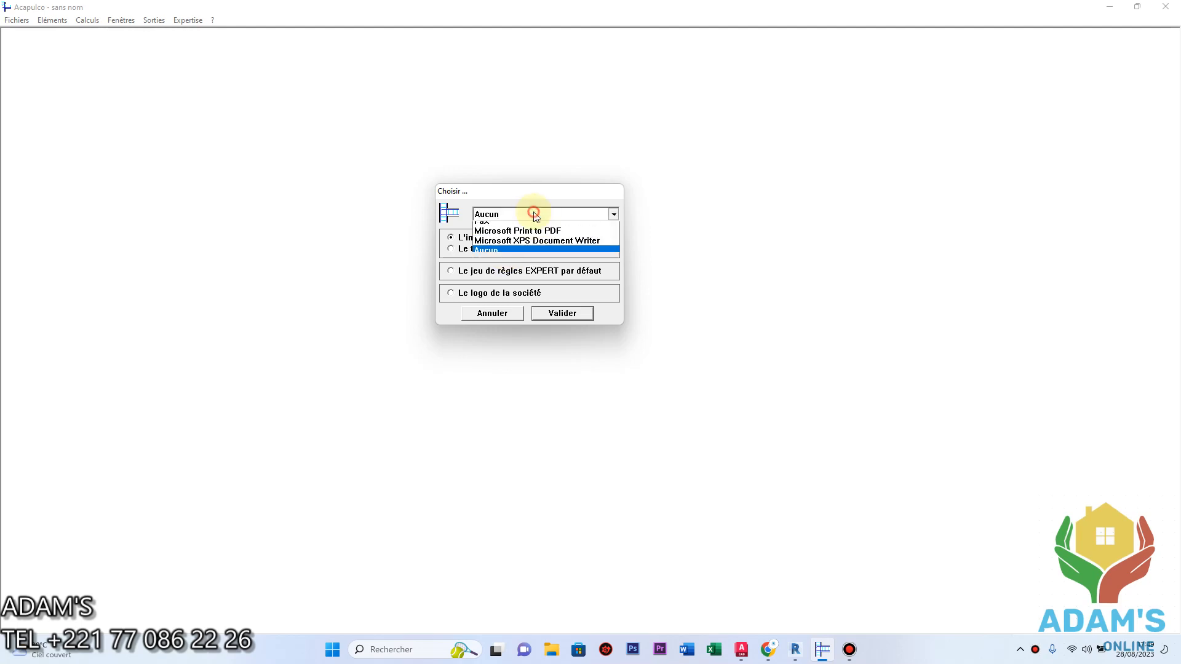
pyautogui.click(523, 238)
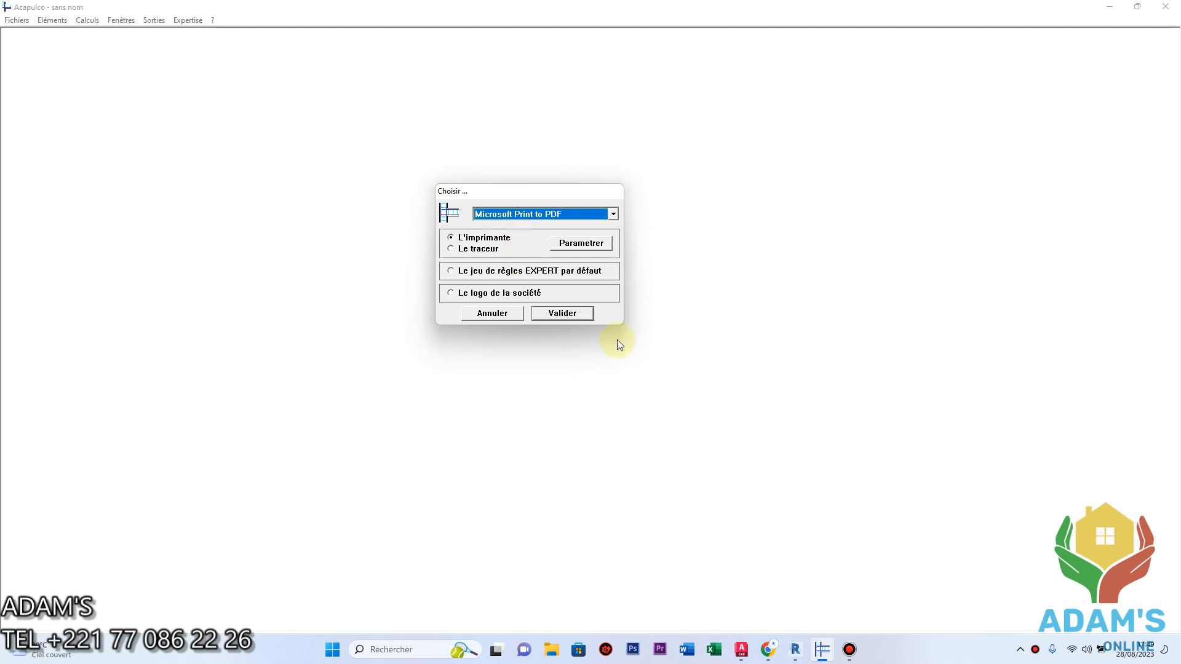
pyautogui.click(492, 315)
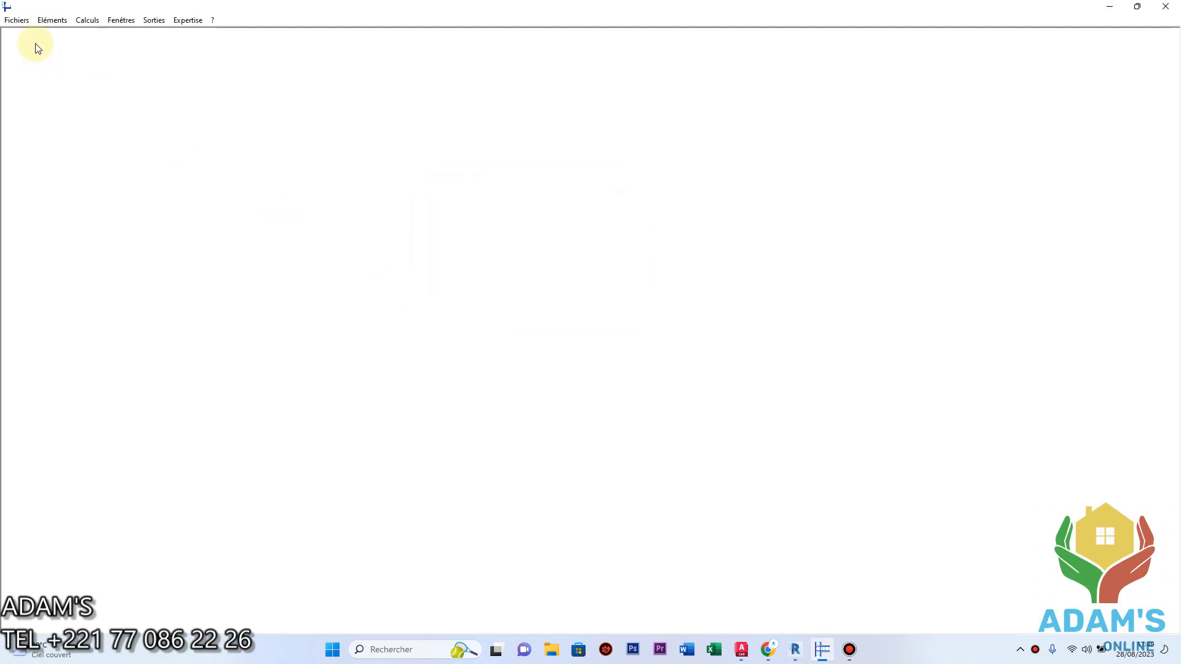
# - Confirm the program's personalisation details with AV-BTP as the company name, plus the company's address and phone number
pyautogui.click(17, 20)
pyautogui.click(54, 225)
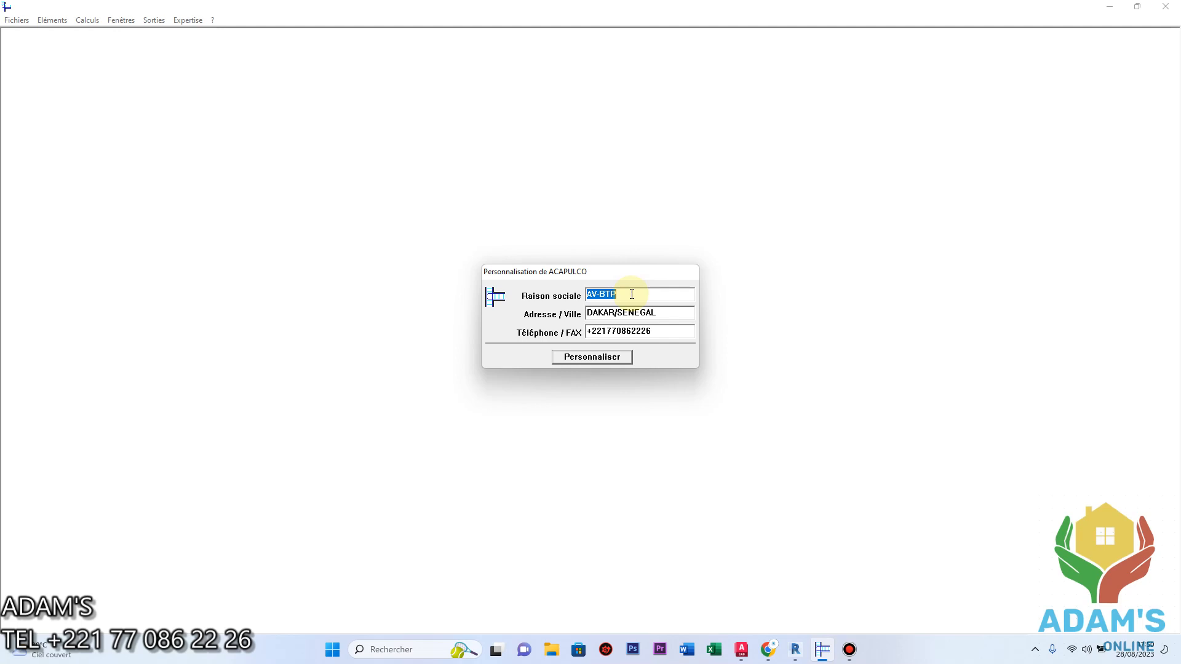
pyautogui.click(613, 359)
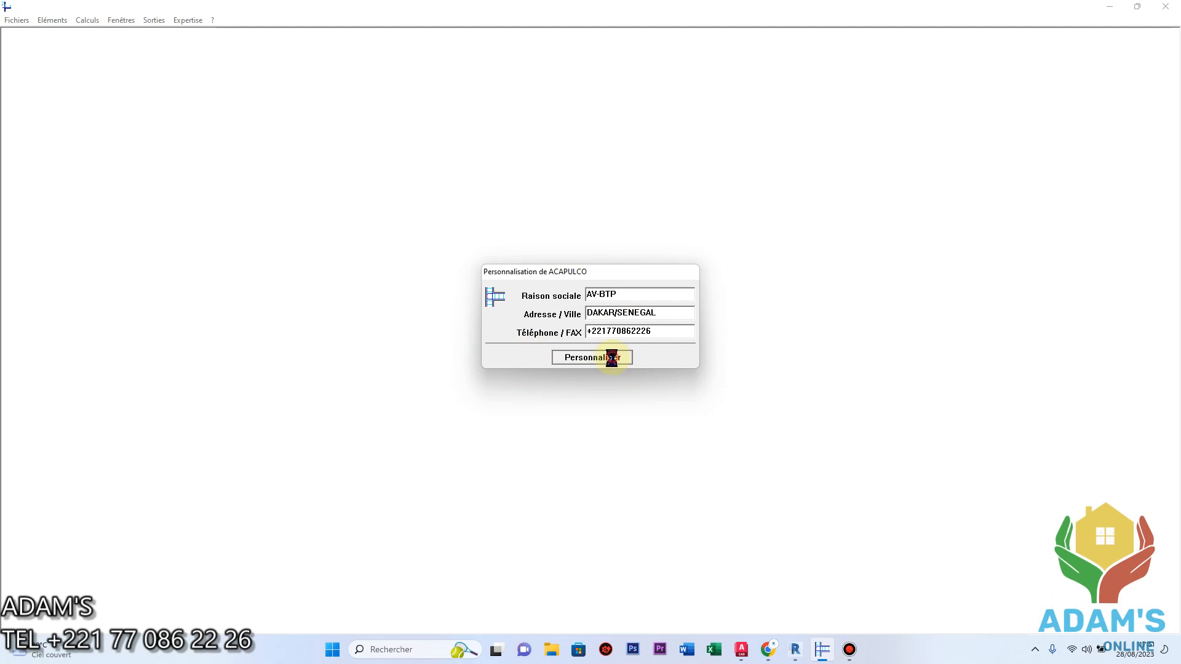
# - Begin a new study with the file name PROJET R+5 and the directory name PH RDC
pyautogui.click(15, 21)
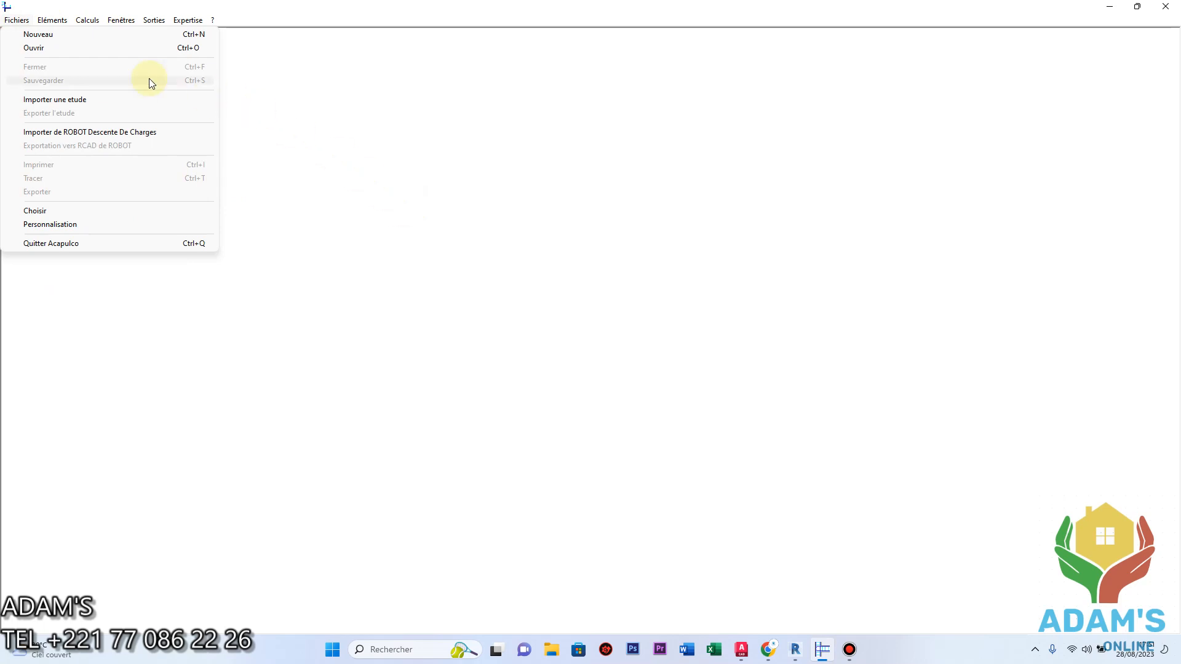
pyautogui.click(62, 35)
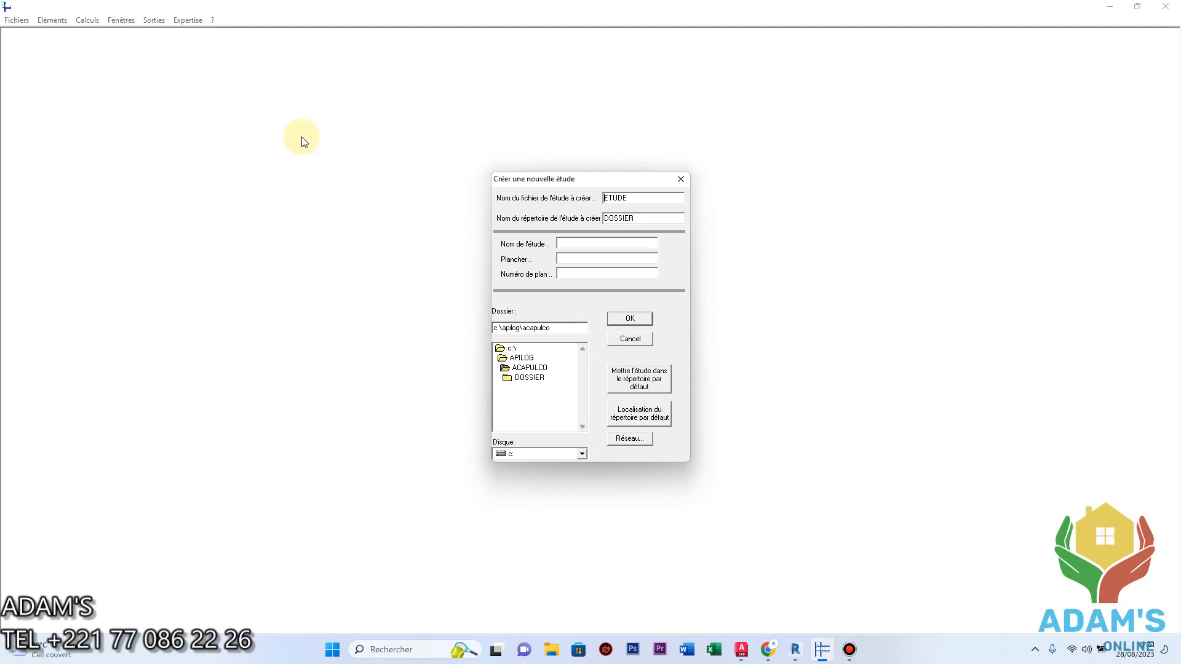
pyautogui.moveTo(619, 182); pyautogui.dragTo(630, 195)
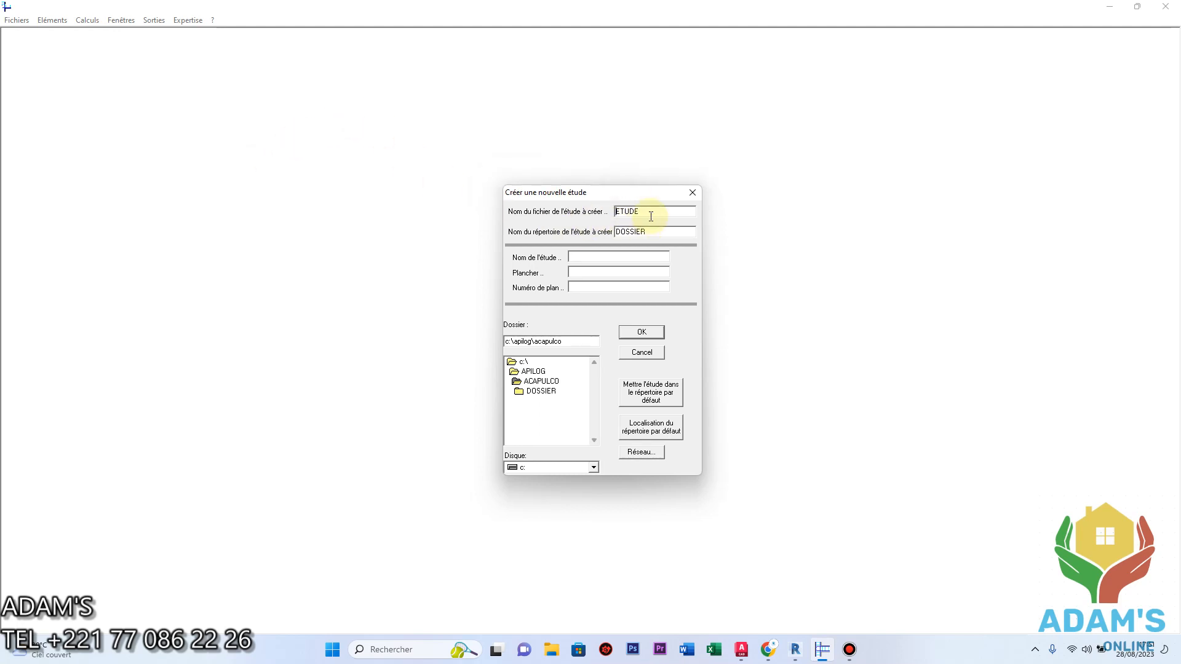
pyautogui.doubleClick(646, 211)
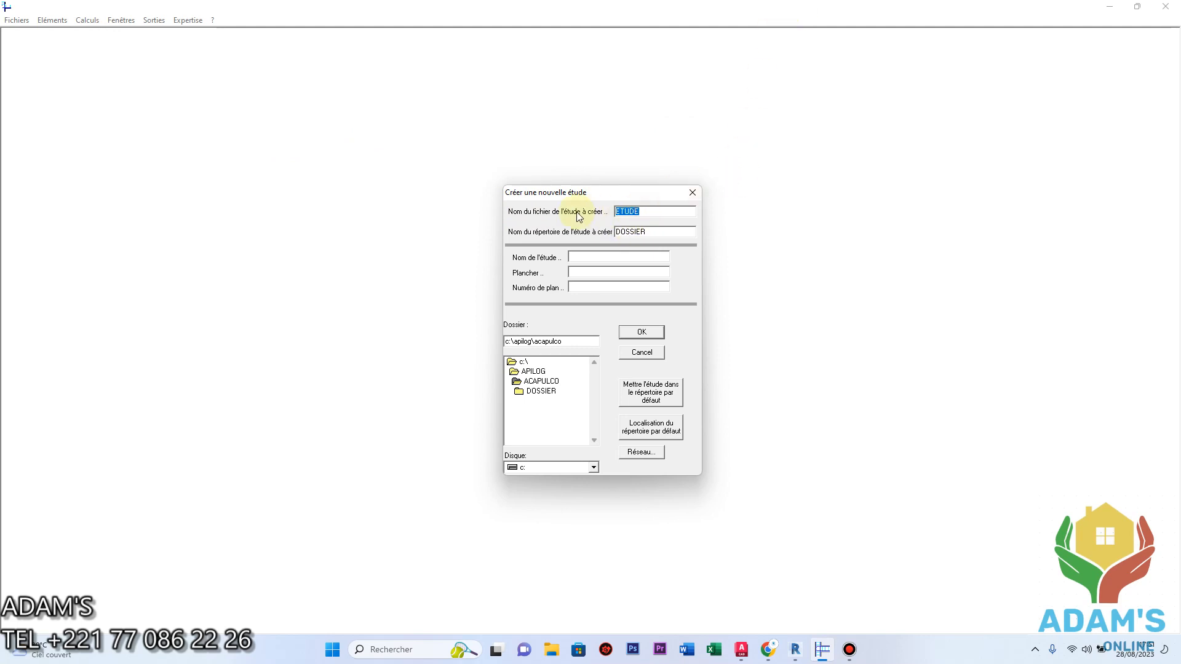
pyautogui.write('PROJET R+5')
pyautogui.click(576, 259)
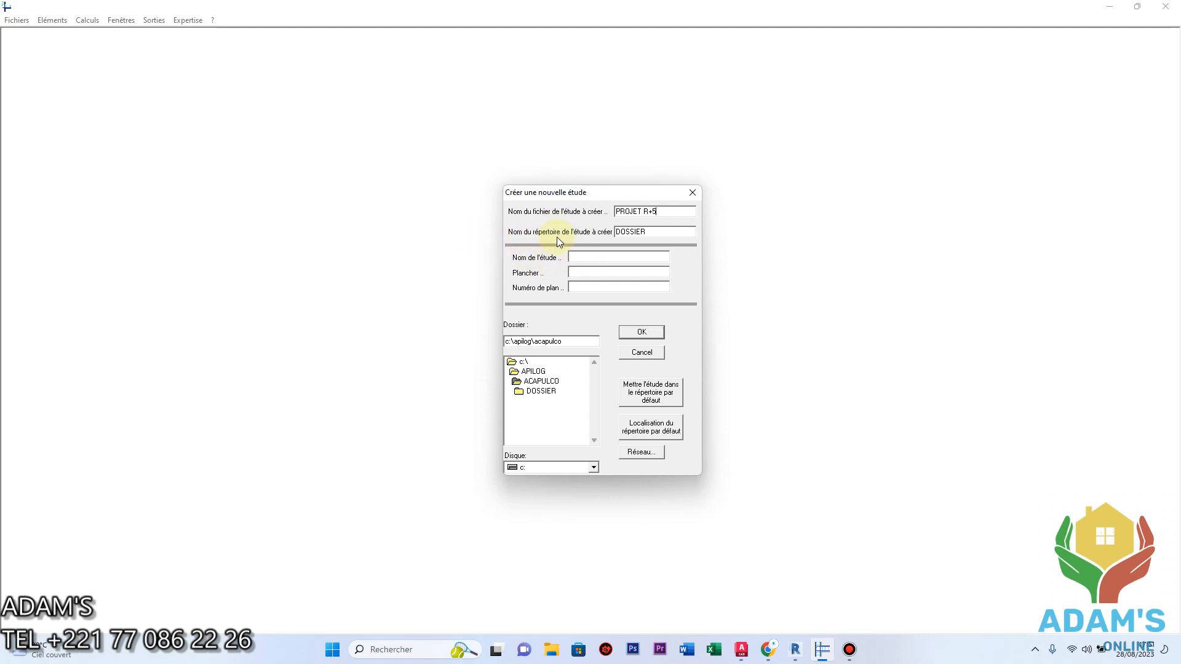
pyautogui.doubleClick(629, 231)
pyautogui.write('PH R')
# - Fill in PROJET R+5 as the study name and PH RDC as the floor, and create the study
pyautogui.moveTo(683, 212); pyautogui.dragTo(588, 214)
pyautogui.hotkey('ctrl', 'c')
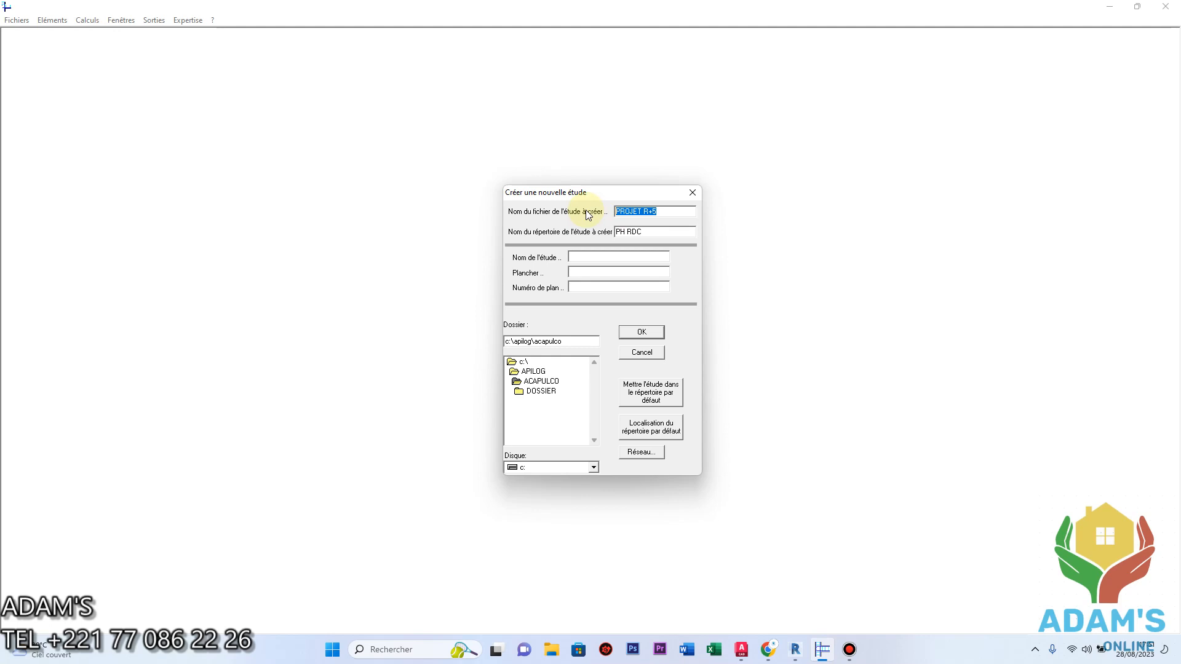
pyautogui.click(581, 256)
pyautogui.hotkey('ctrl', 'v')
pyautogui.moveTo(647, 232); pyautogui.dragTo(580, 232)
pyautogui.hotkey('ctrl', 'c')
pyautogui.click(582, 271)
pyautogui.hotkey('ctrl', 'v')
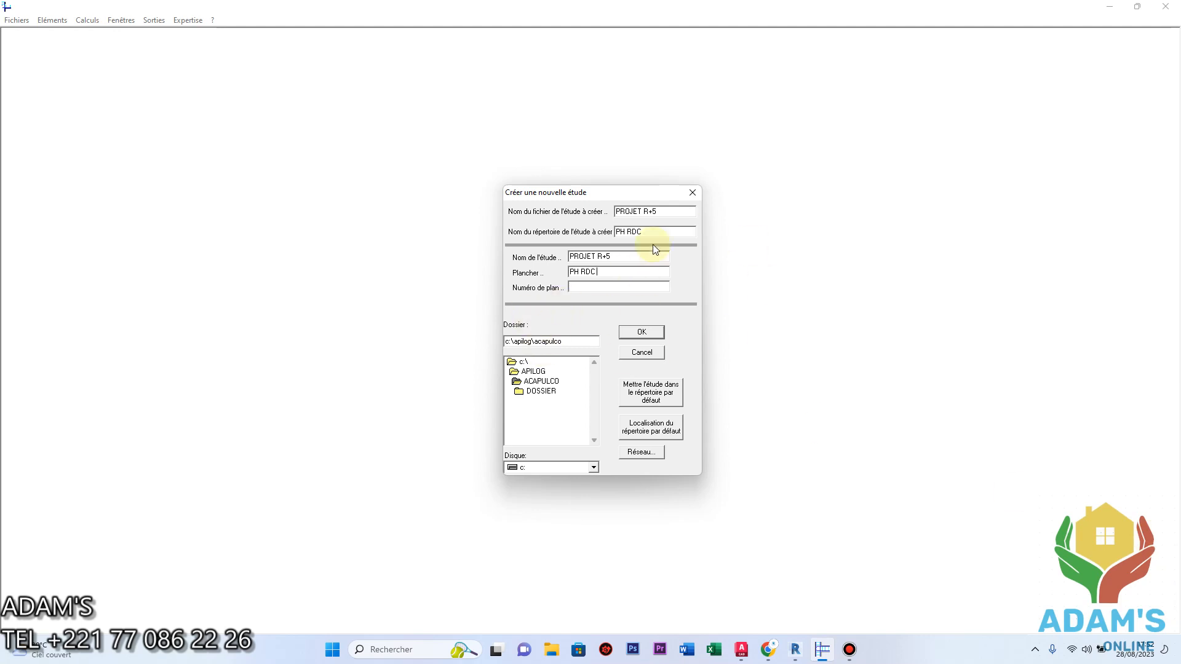
pyautogui.click(651, 332)
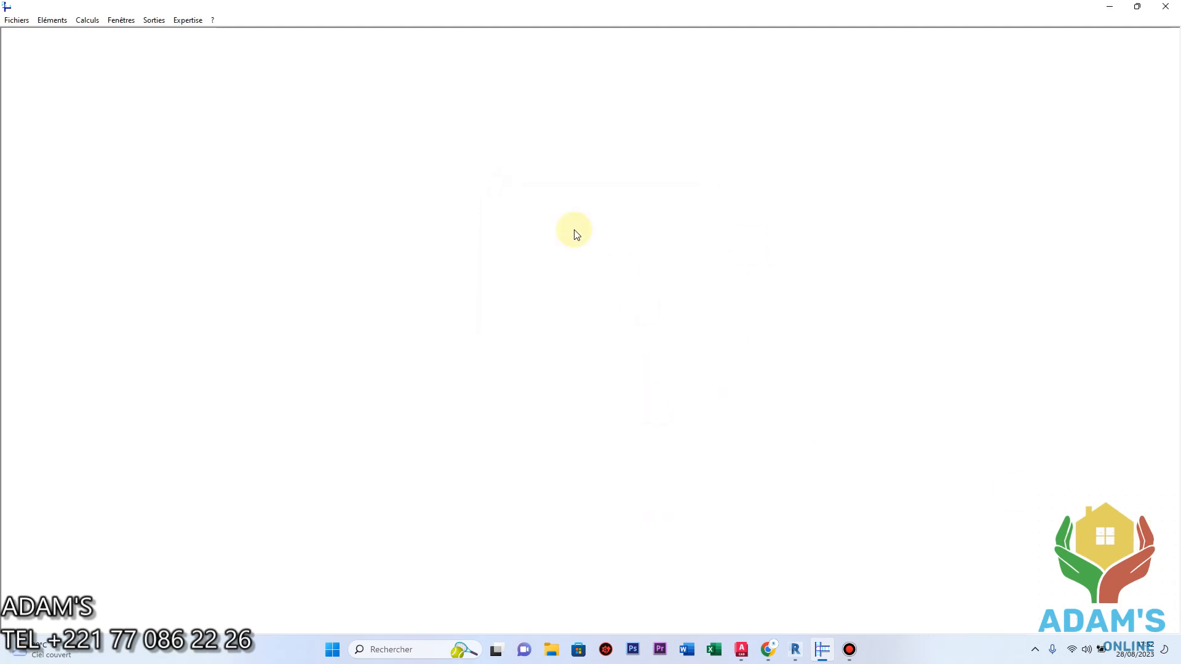
# - Review the steel grades and the concrete strength in the material characteristics without changing them
pyautogui.click(52, 21)
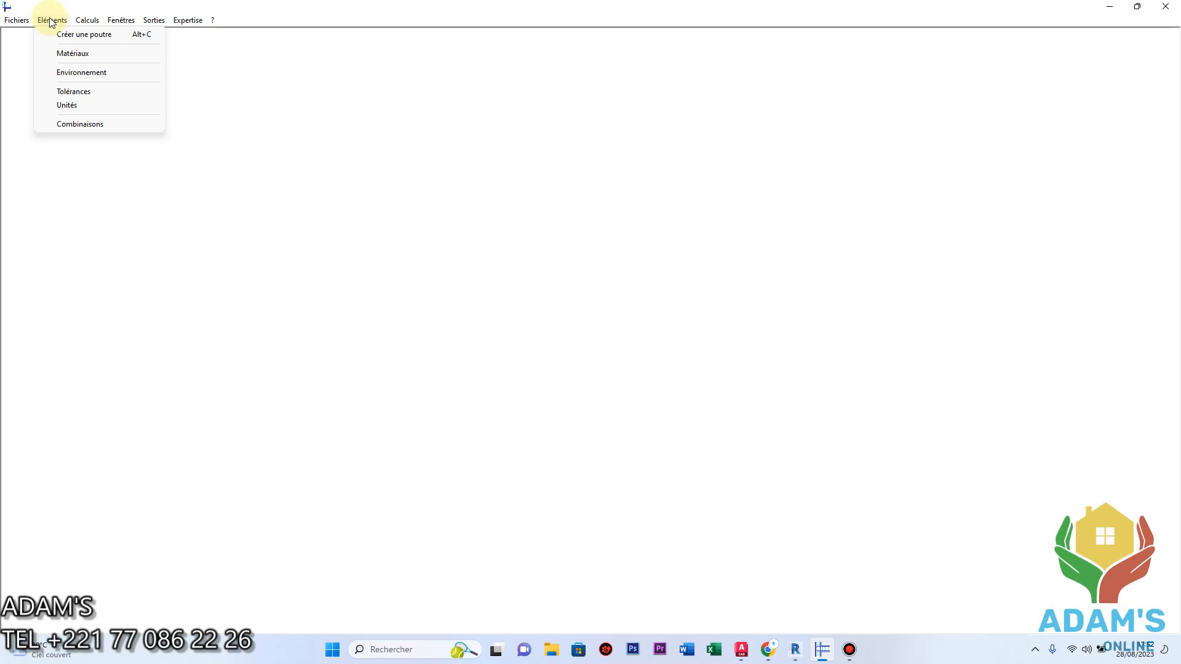
pyautogui.click(102, 58)
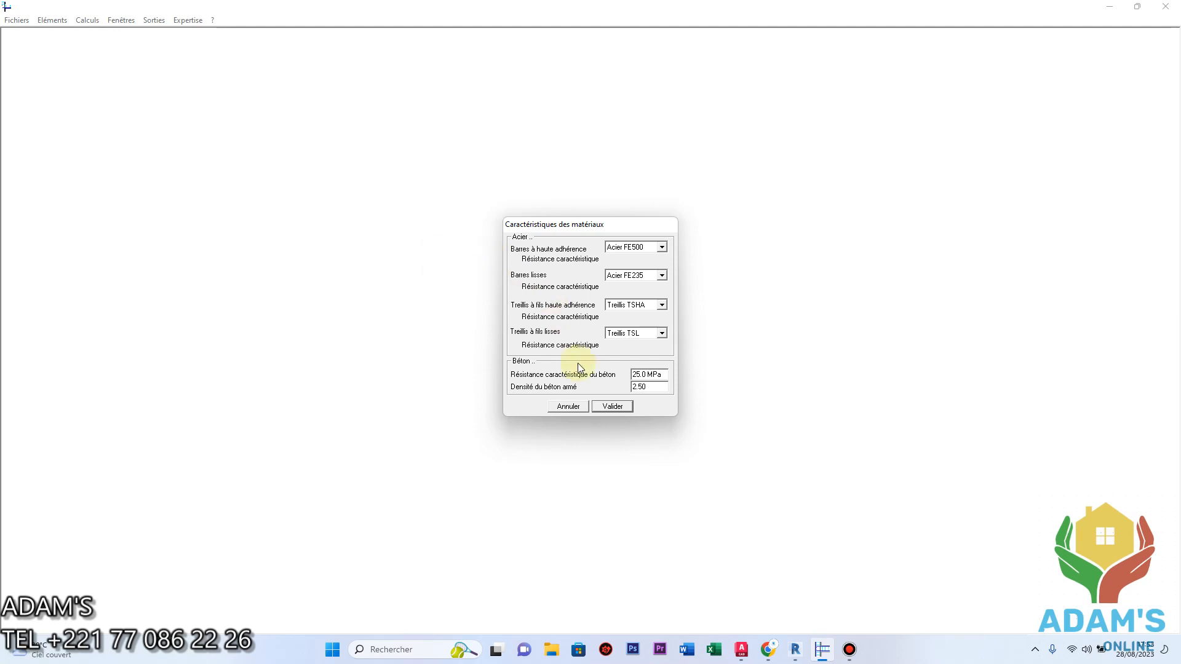
pyautogui.moveTo(663, 375); pyautogui.dragTo(593, 377)
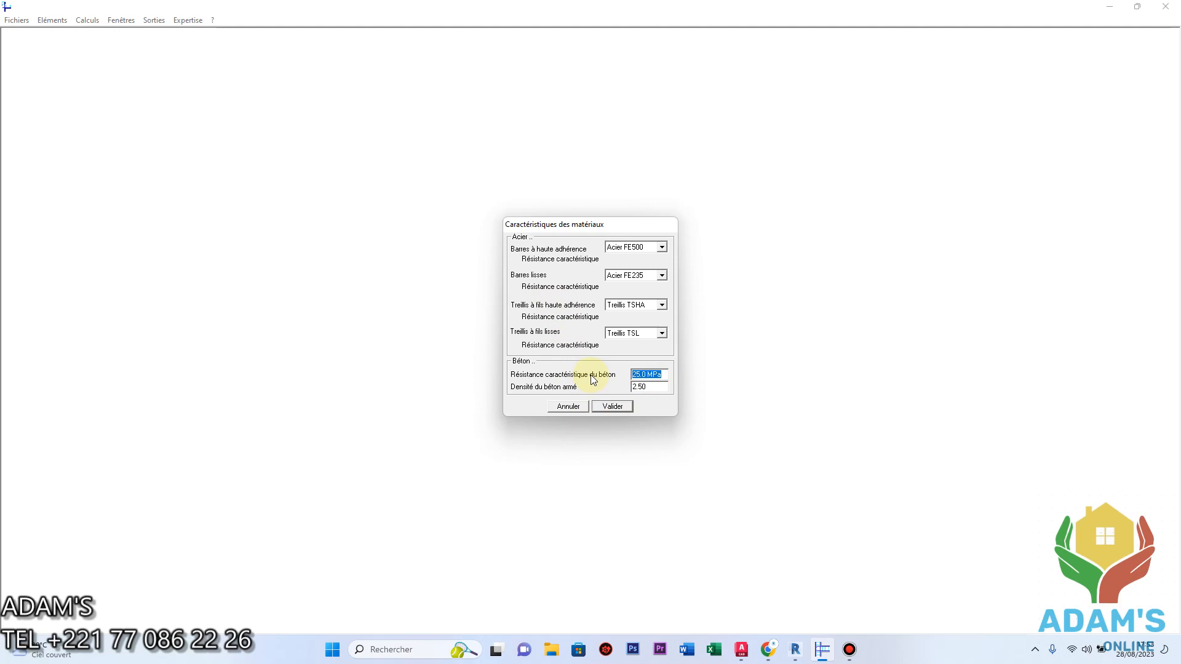
pyautogui.click(564, 409)
# - Set the environment to cracking Non préjudiciable, exposure Courant, fire resistance 1/2 heure and seismicity Nulle
pyautogui.click(52, 20)
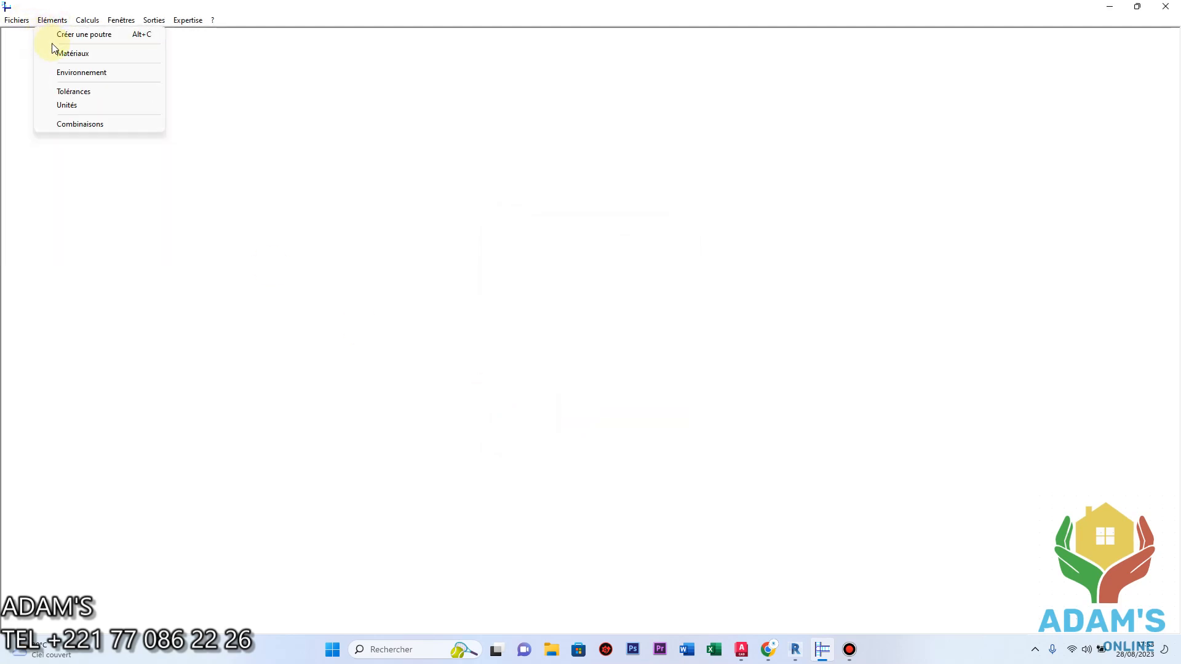
pyautogui.click(75, 73)
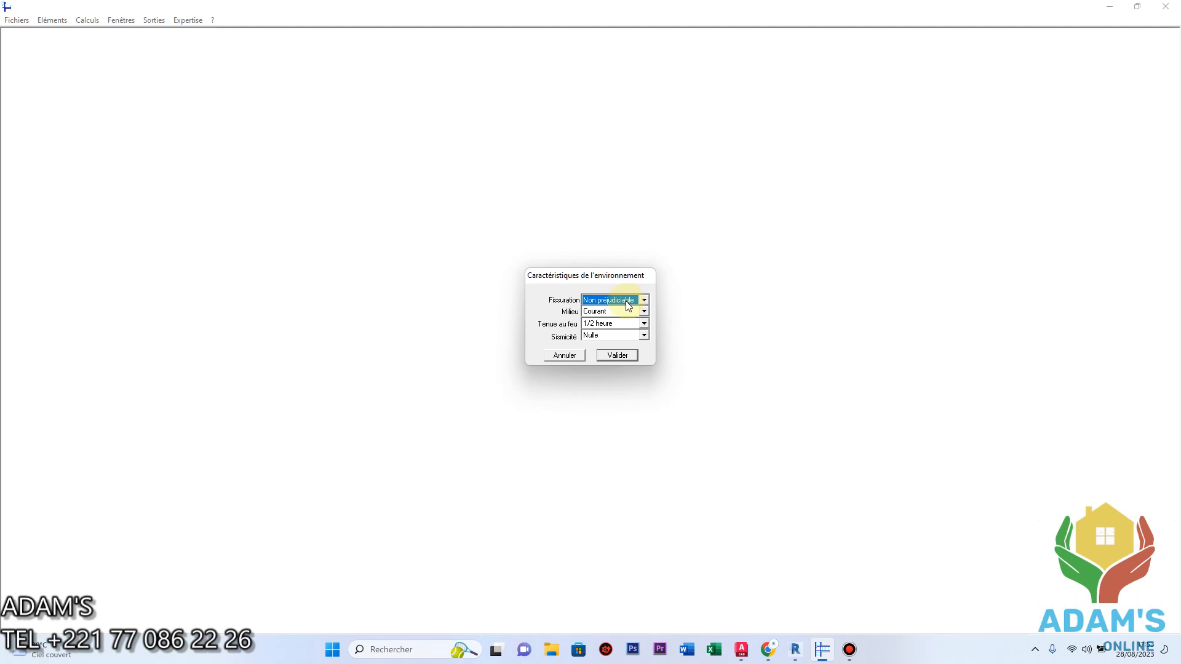
pyautogui.click(629, 301)
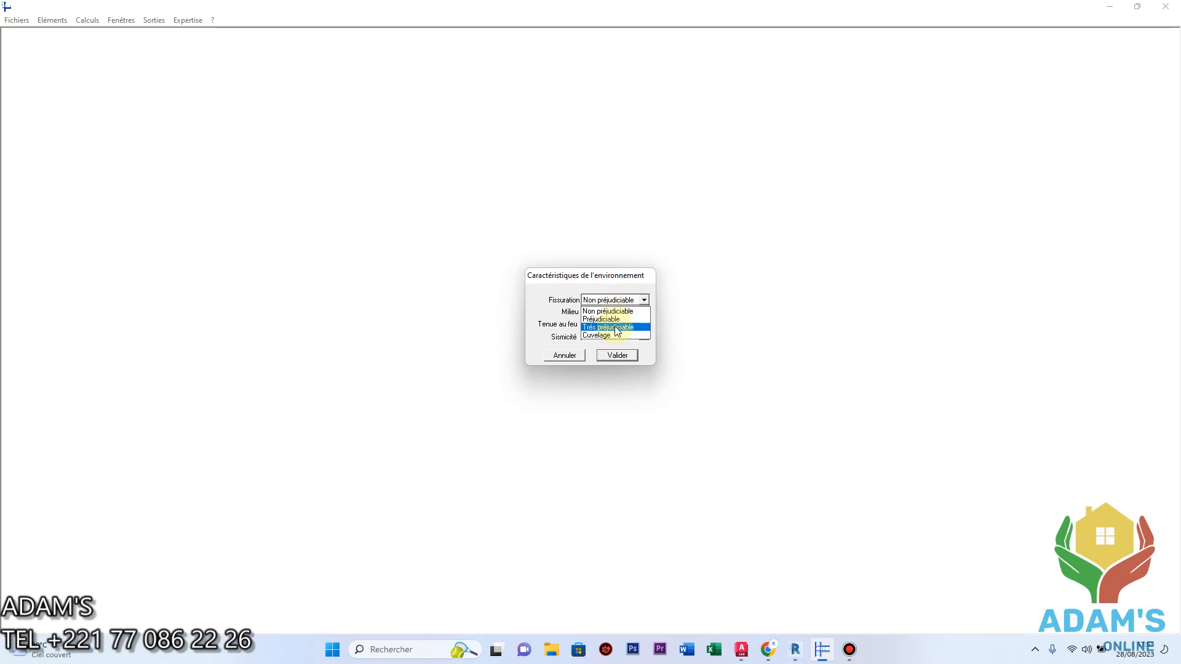
pyautogui.click(619, 314)
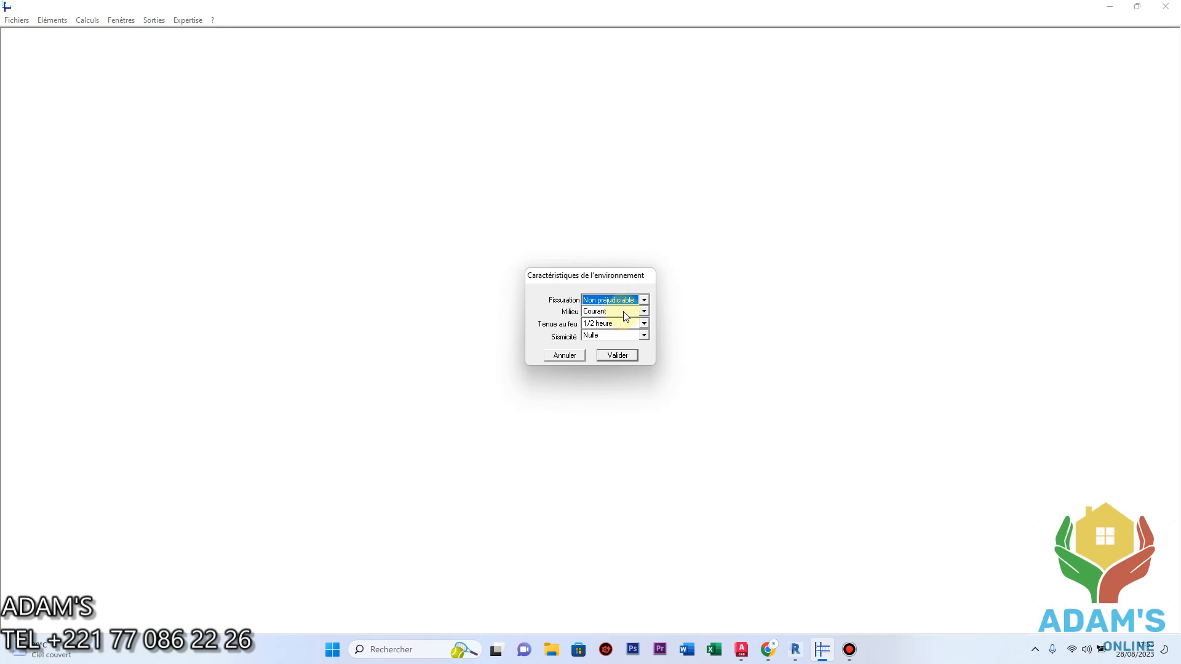
pyautogui.click(623, 313)
pyautogui.click(625, 316)
pyautogui.click(632, 324)
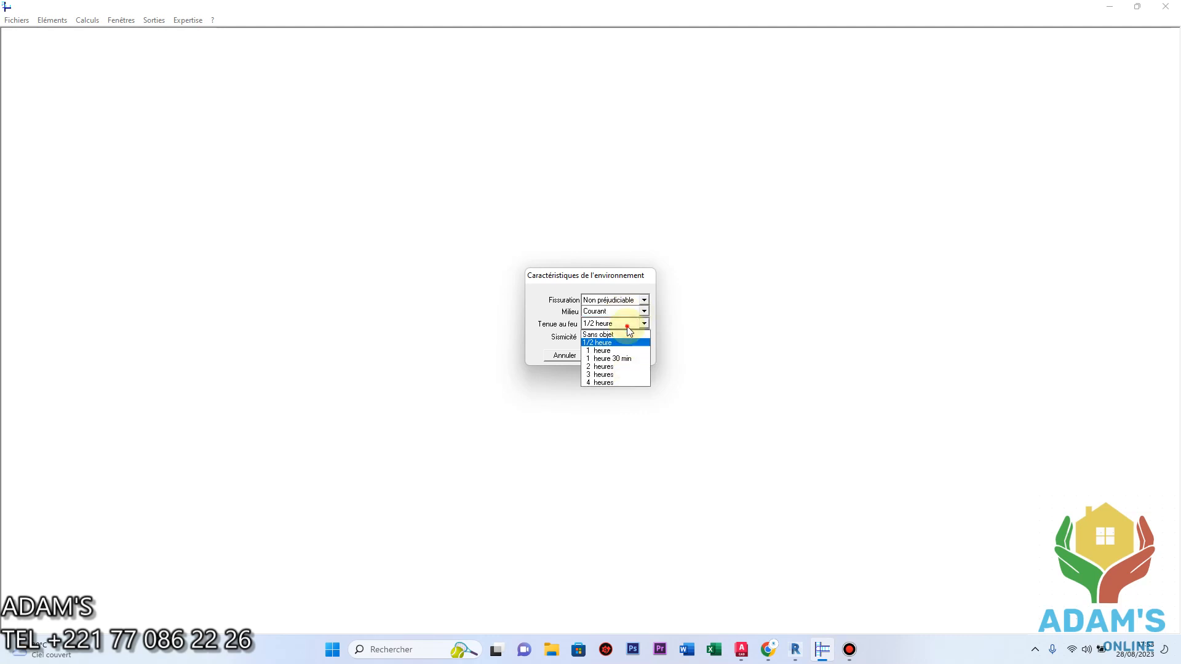
pyautogui.click(628, 330)
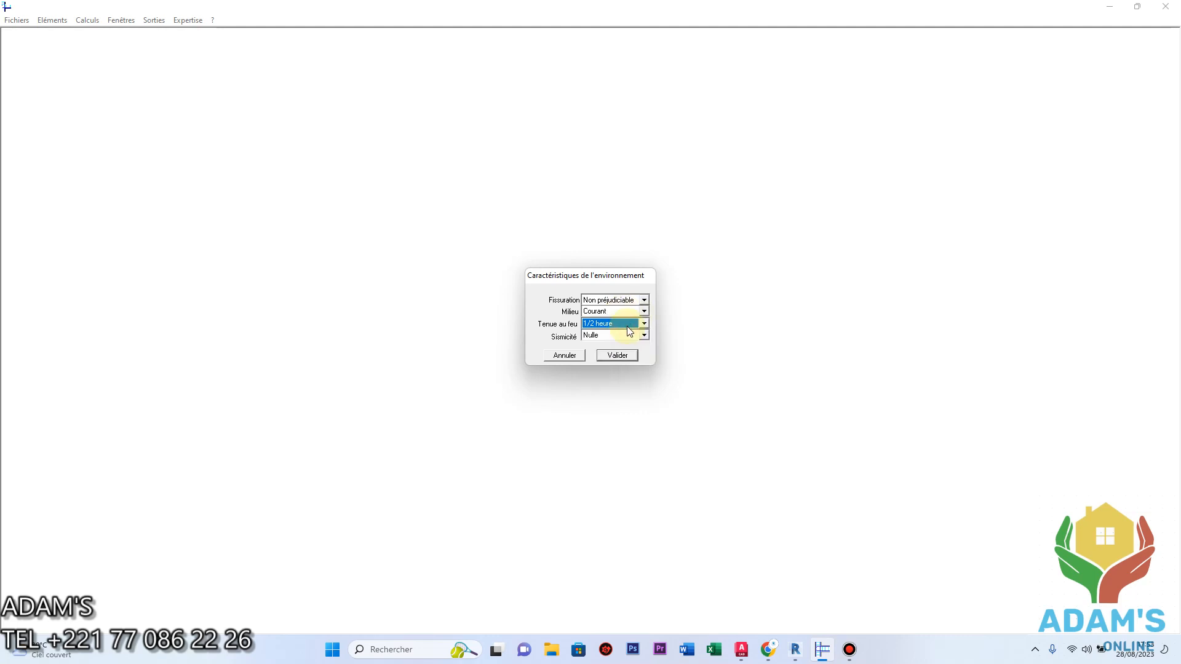
pyautogui.click(599, 338)
pyautogui.click(599, 342)
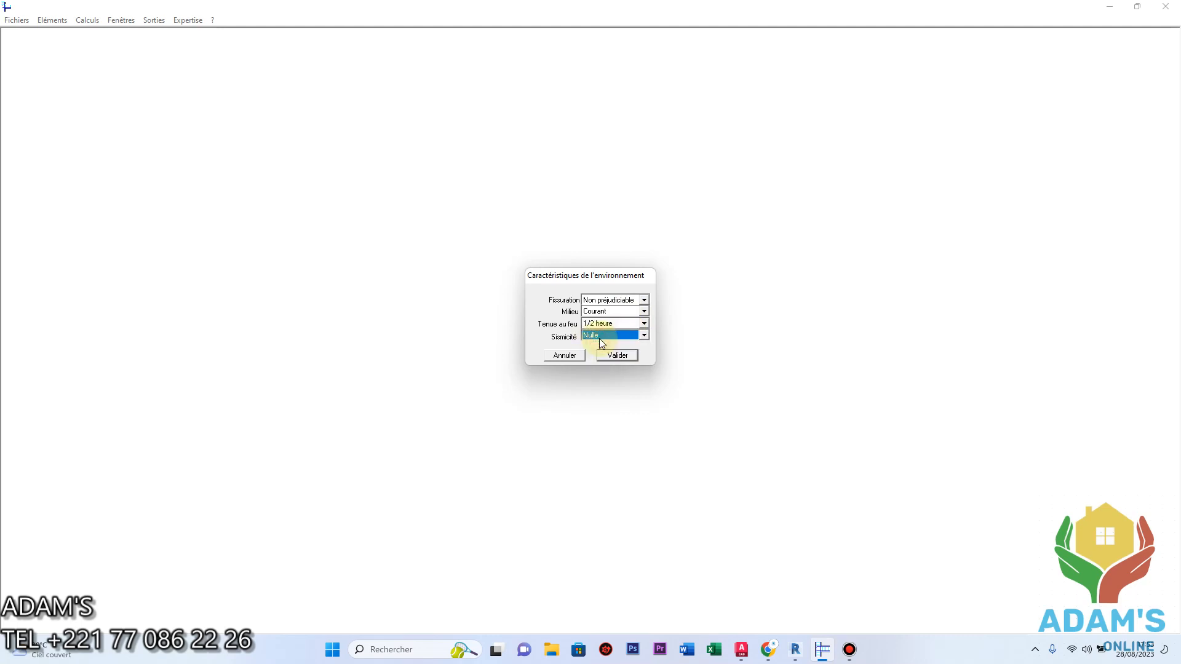
pyautogui.click(617, 356)
# - Review the units and decimal places set for lengths, forces, moments and stresses without changing them
pyautogui.click(52, 21)
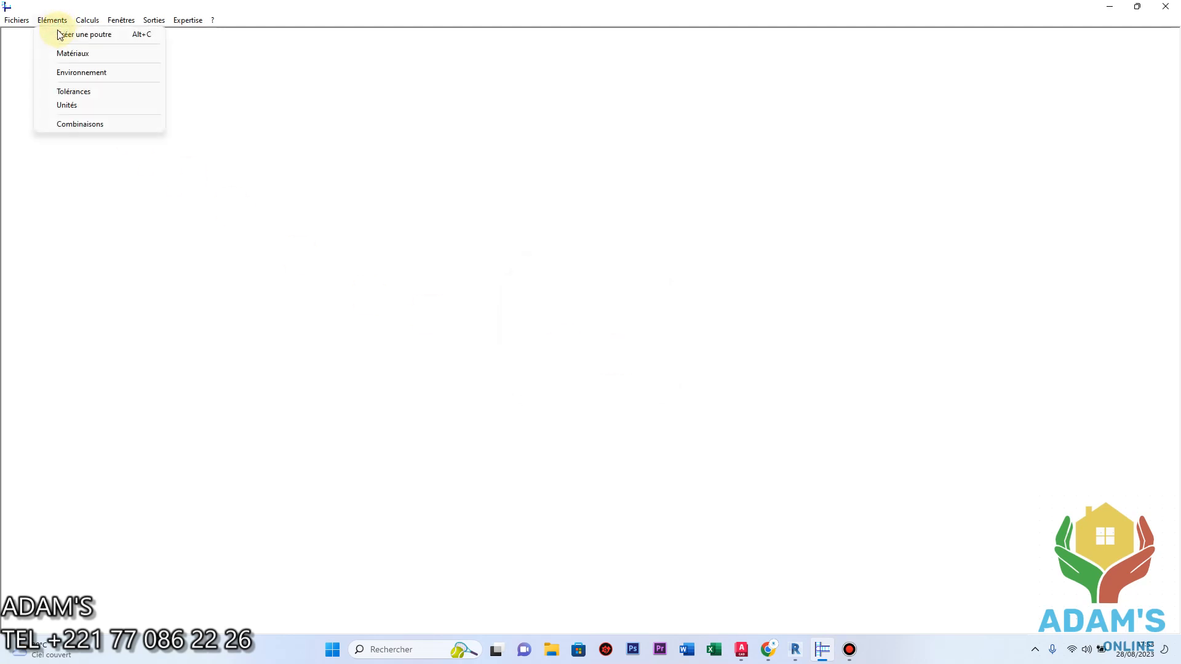
pyautogui.click(69, 106)
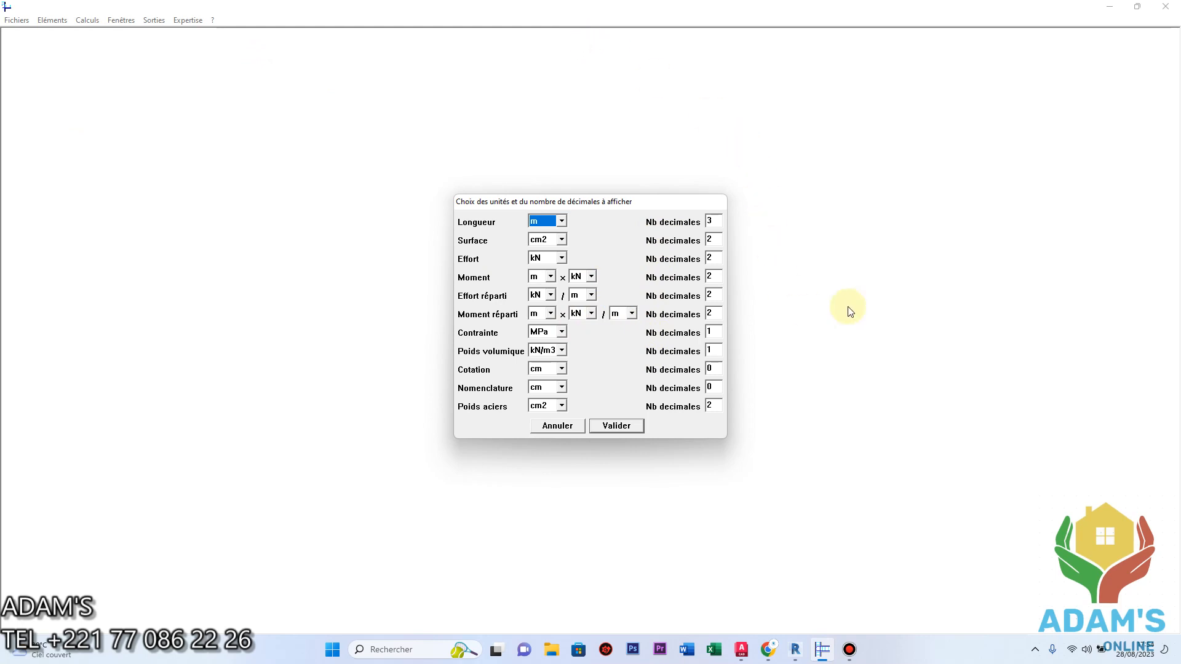
pyautogui.click(569, 427)
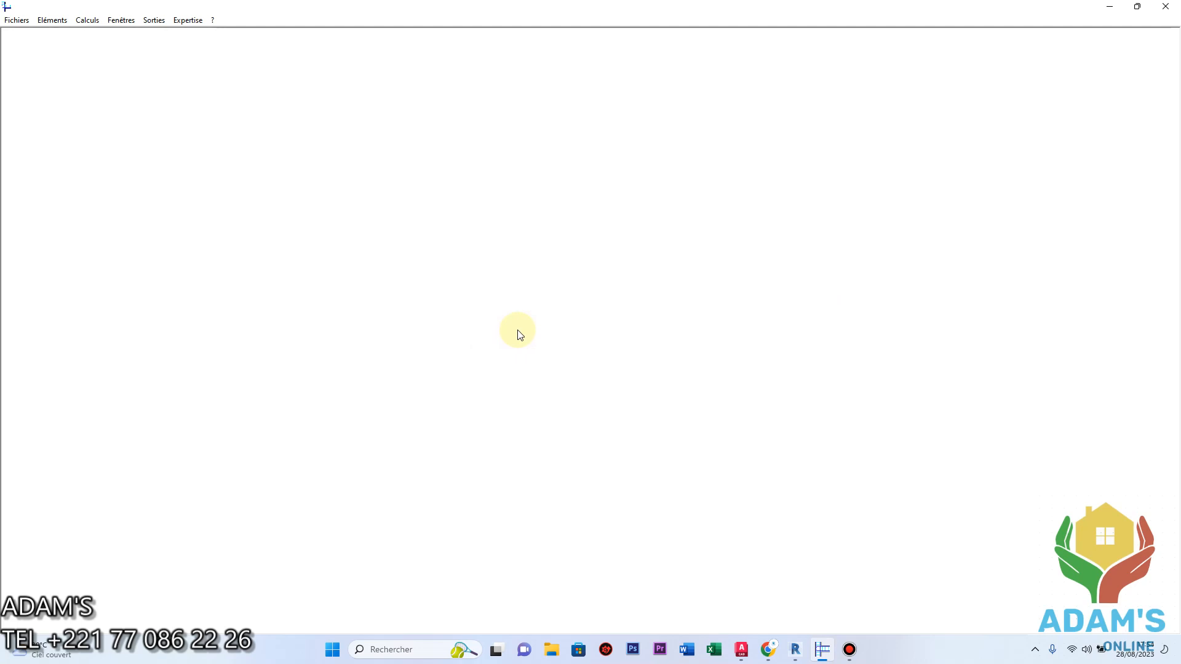
# - Start a modular beam on floor PH RDC with skin reinforcement enabled, using bar diameter 8 and transverse pin diameter 6
pyautogui.click(56, 21)
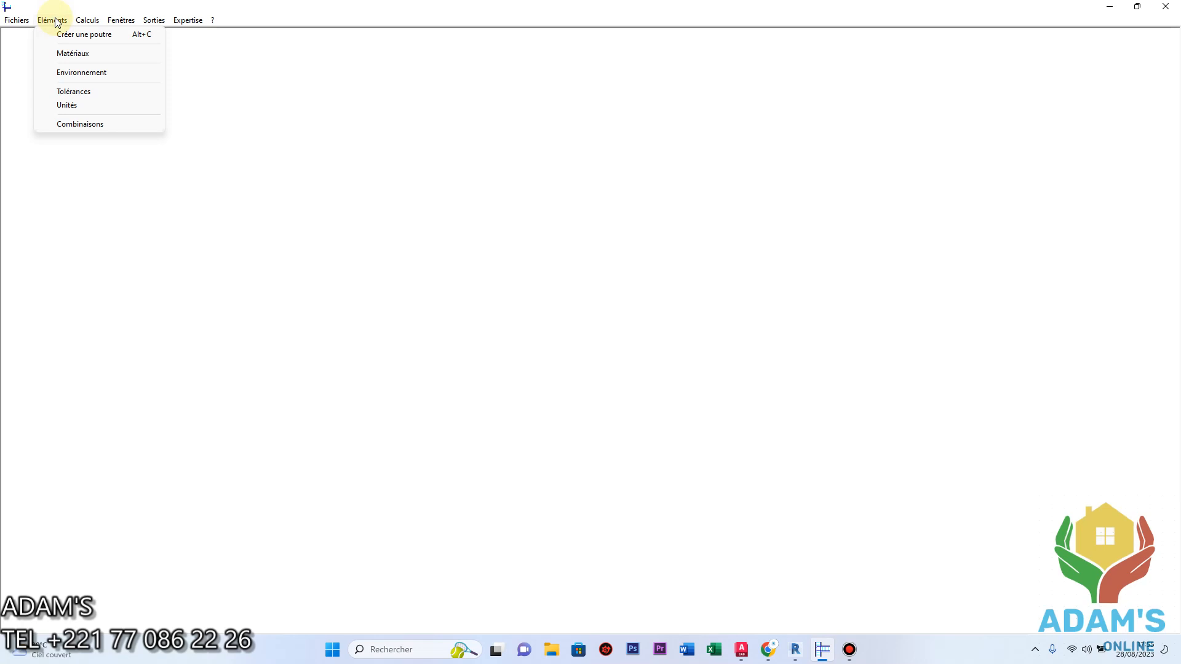
pyautogui.click(106, 34)
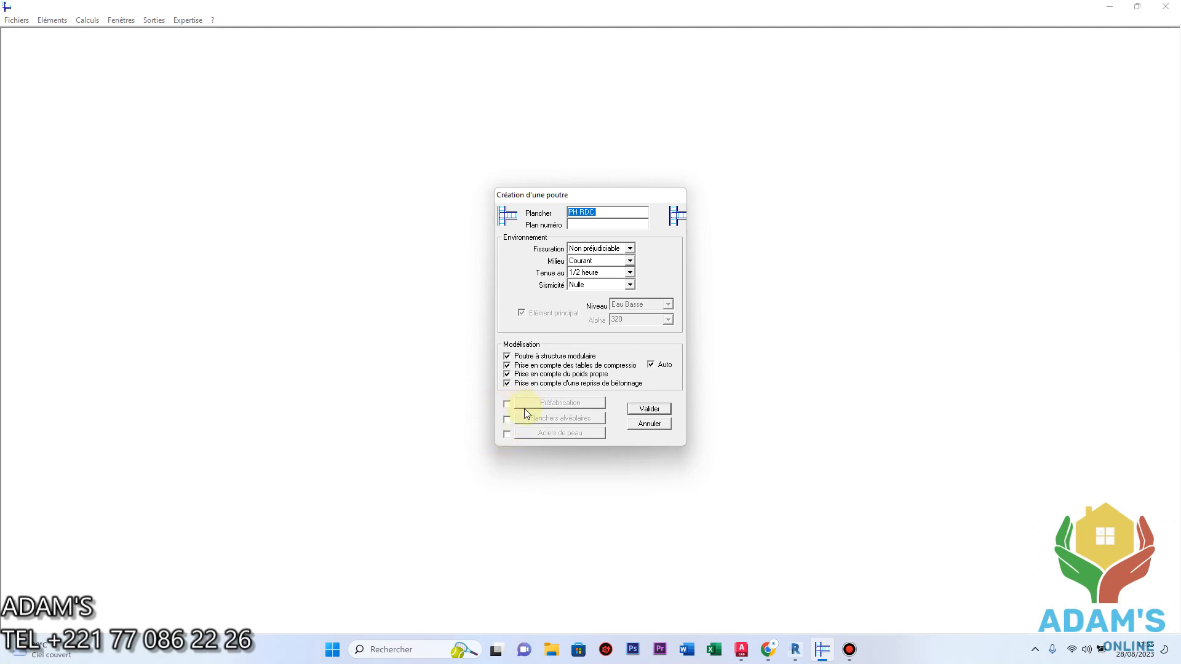
pyautogui.click(507, 435)
pyautogui.click(561, 434)
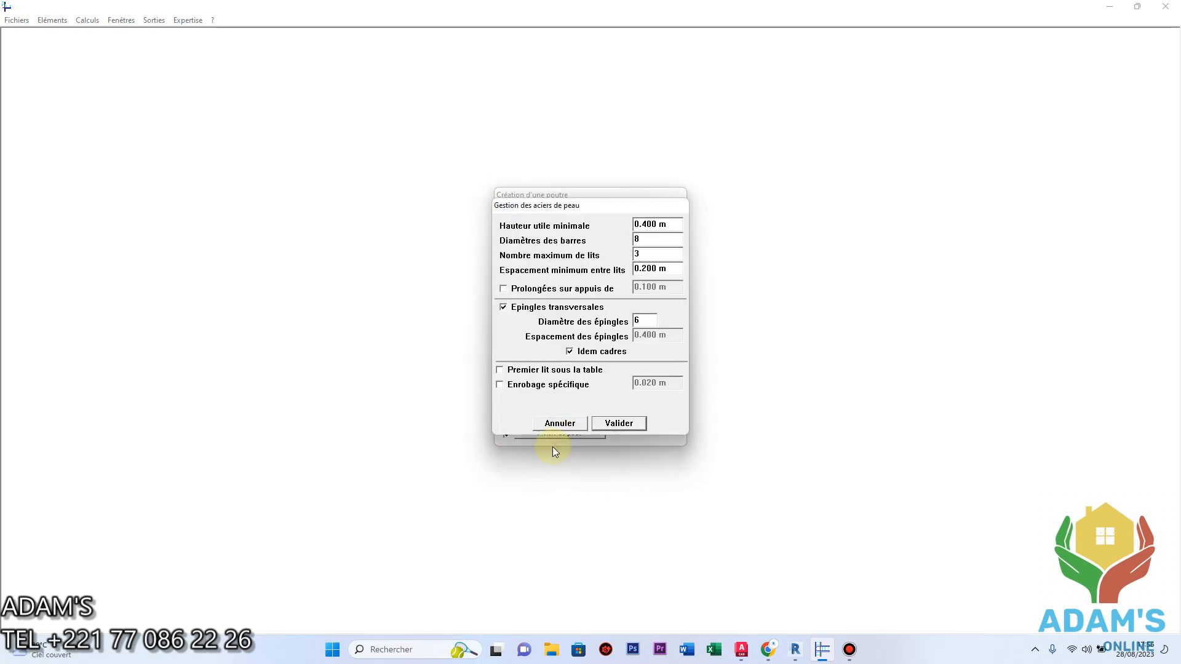
pyautogui.moveTo(601, 206); pyautogui.dragTo(866, 180)
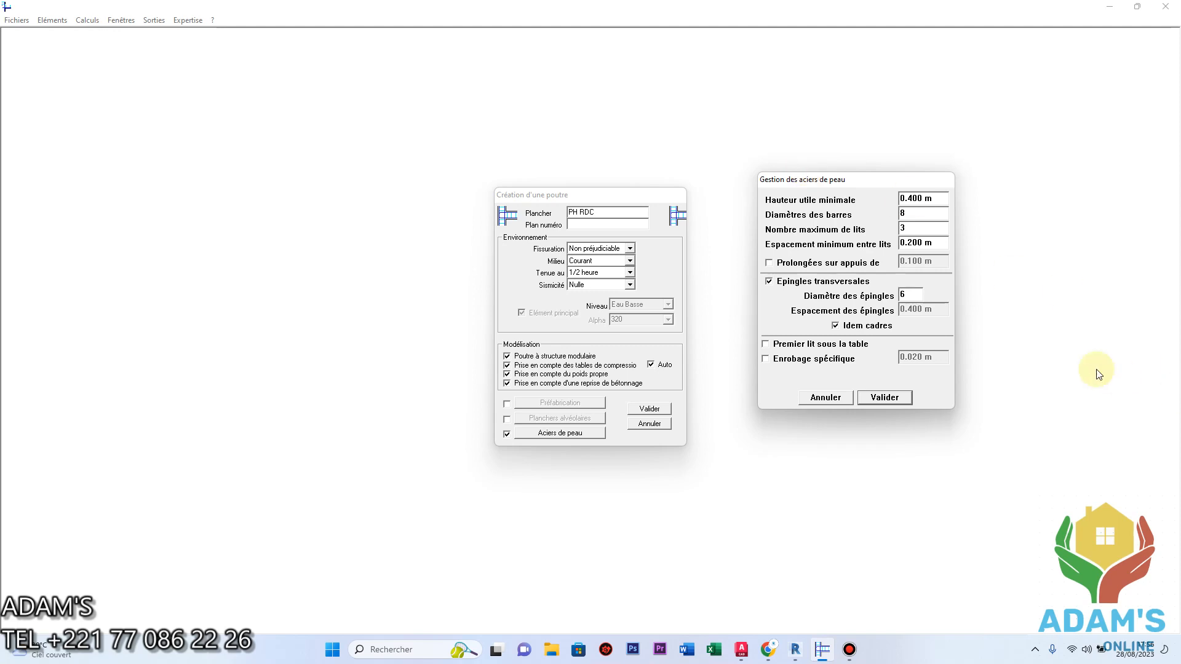
pyautogui.doubleClick(907, 213)
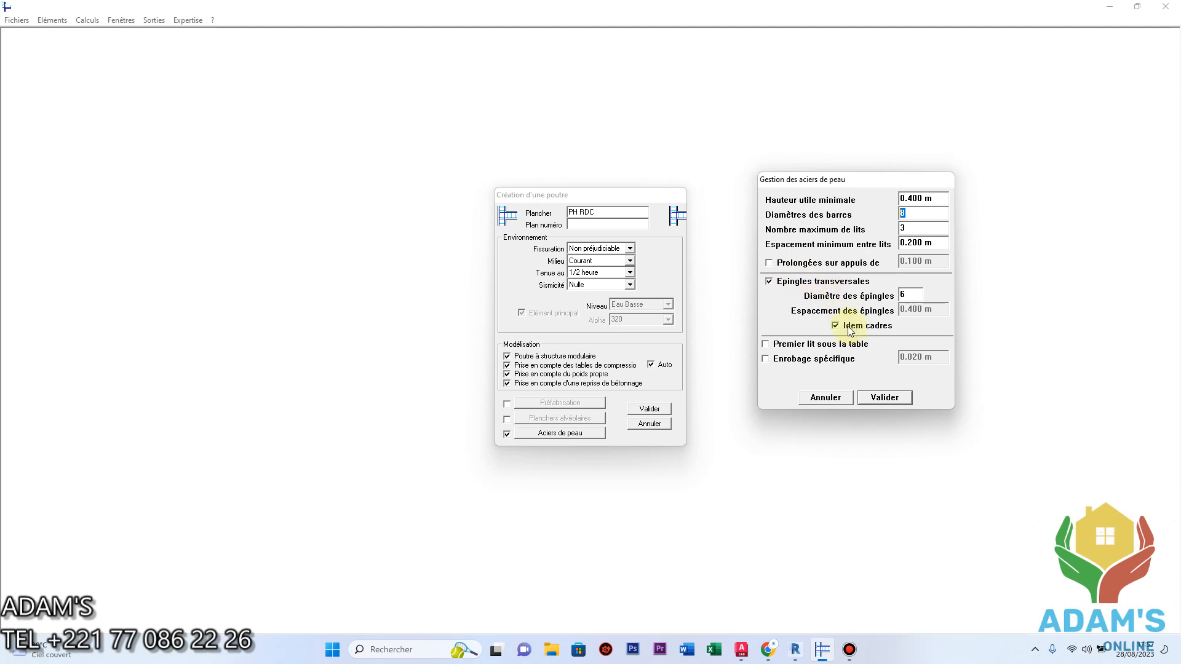
pyautogui.click(920, 295)
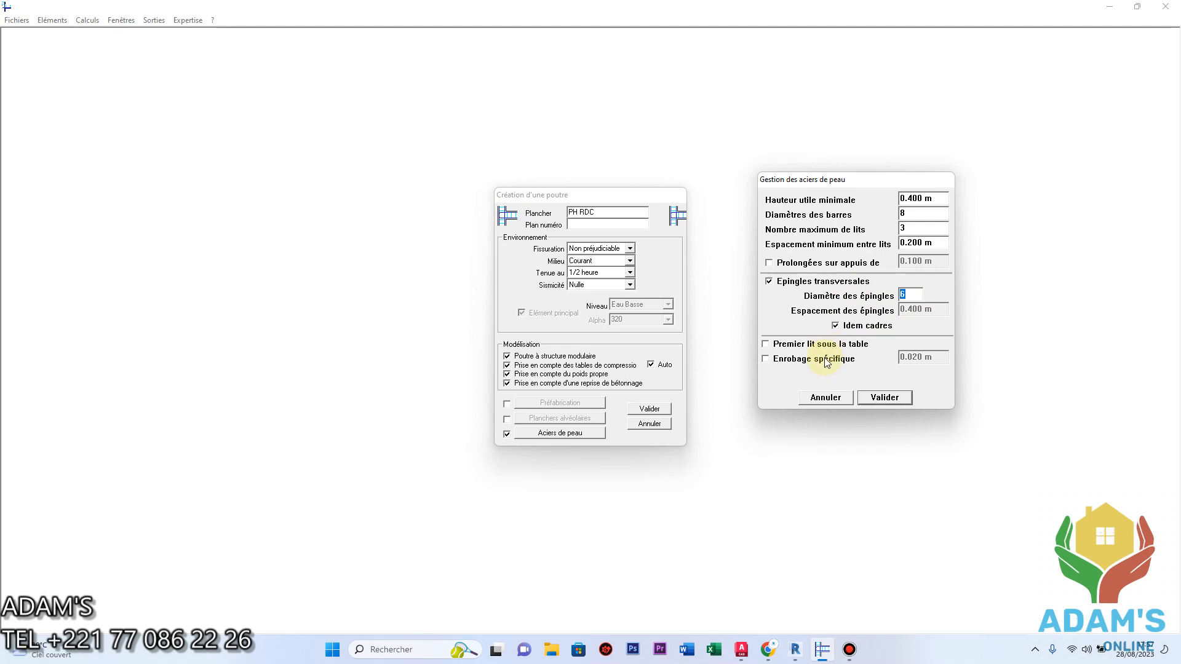
pyautogui.click(884, 397)
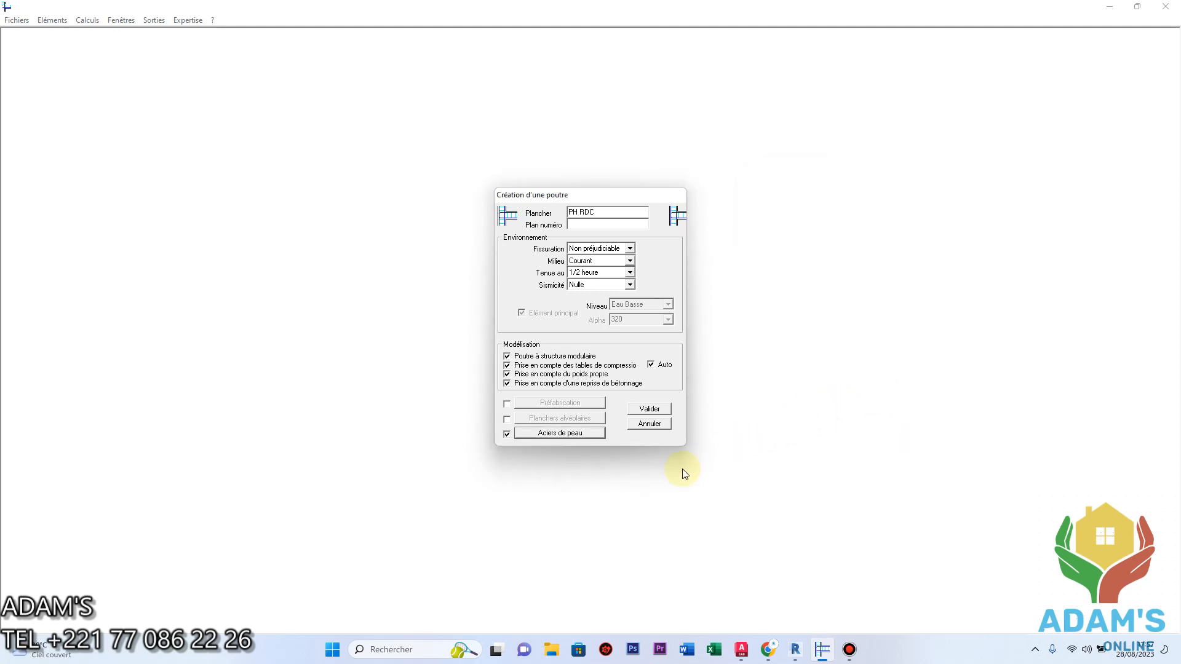
pyautogui.click(647, 409)
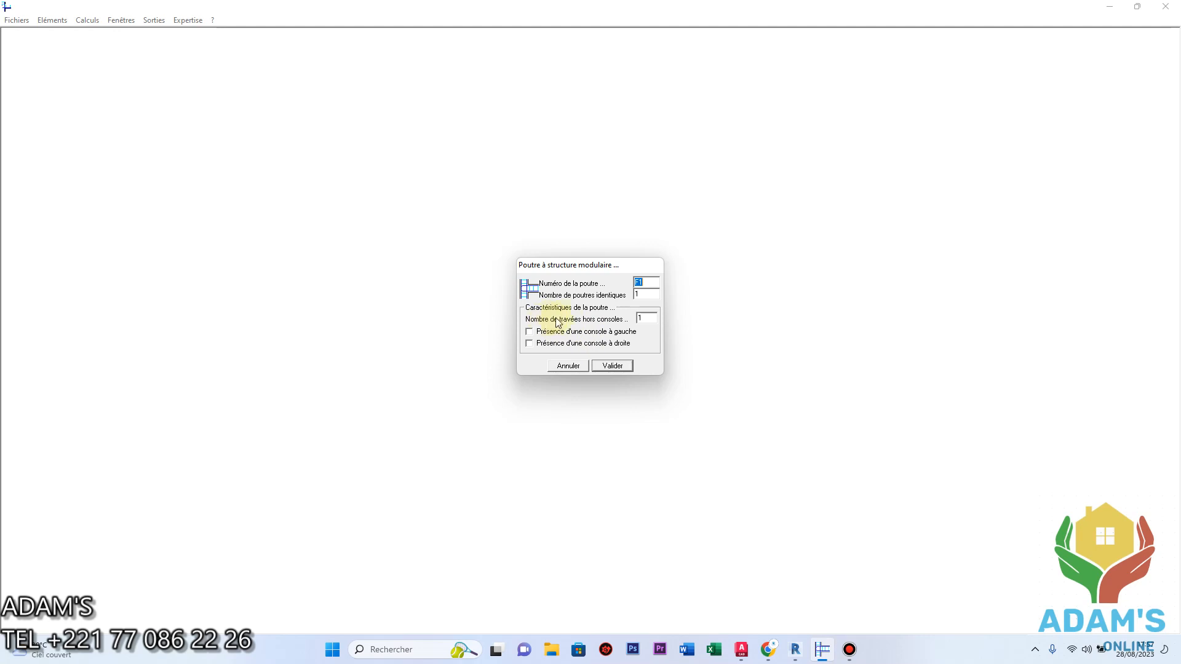
# - Validate modular beam F1 with one identical beam, one span and no cantilever on either side
pyautogui.doubleClick(642, 318)
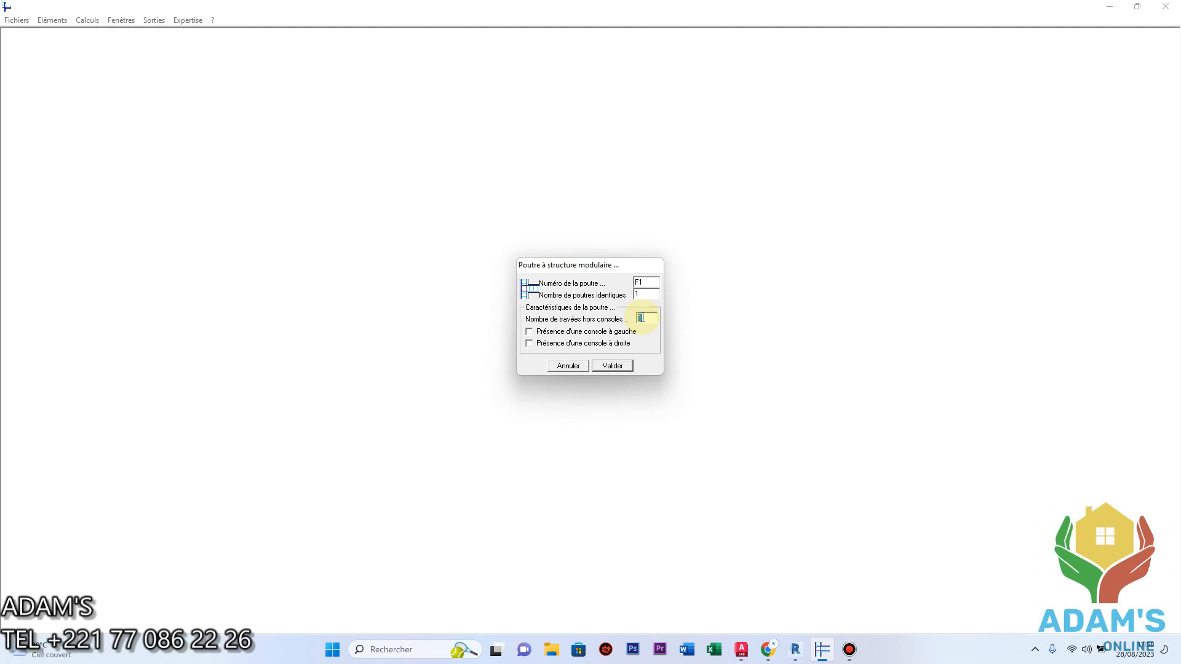
pyautogui.click(613, 366)
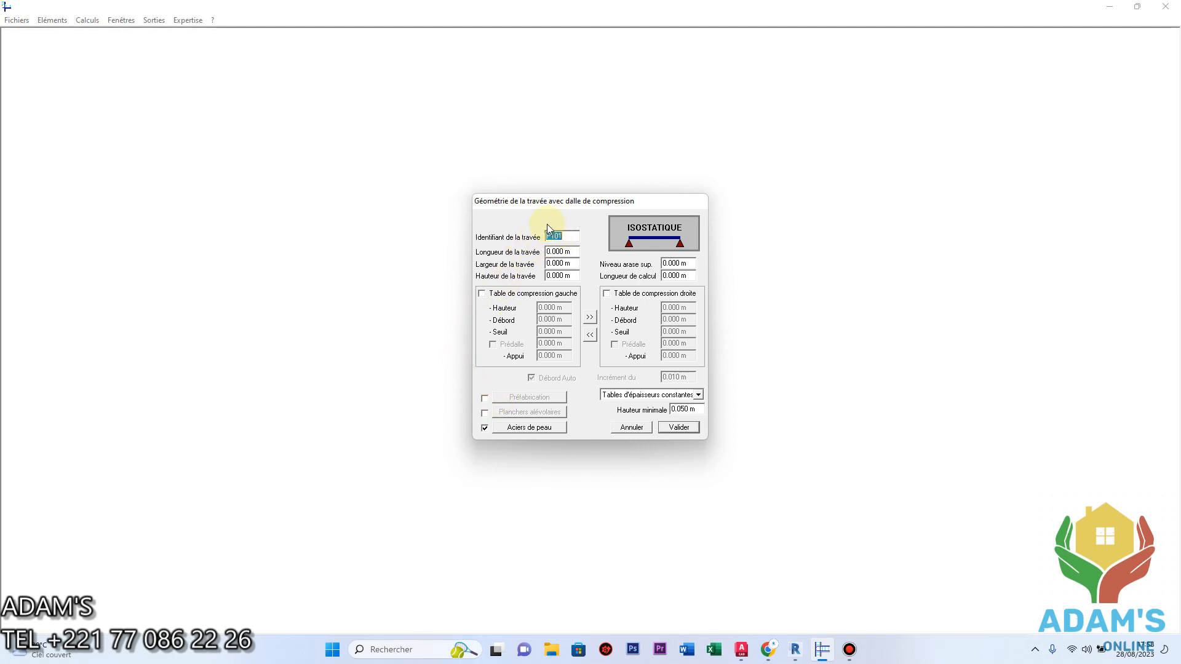
# - Switch to Revit and examine beam C1 on the PH R+3 plan for its section and span length, ending the active dimension command
pyautogui.click(796, 649)
pyautogui.scroll(-5, 726, 438)
pyautogui.moveTo(707, 444); pyautogui.dragTo(783, 164, button='middle')
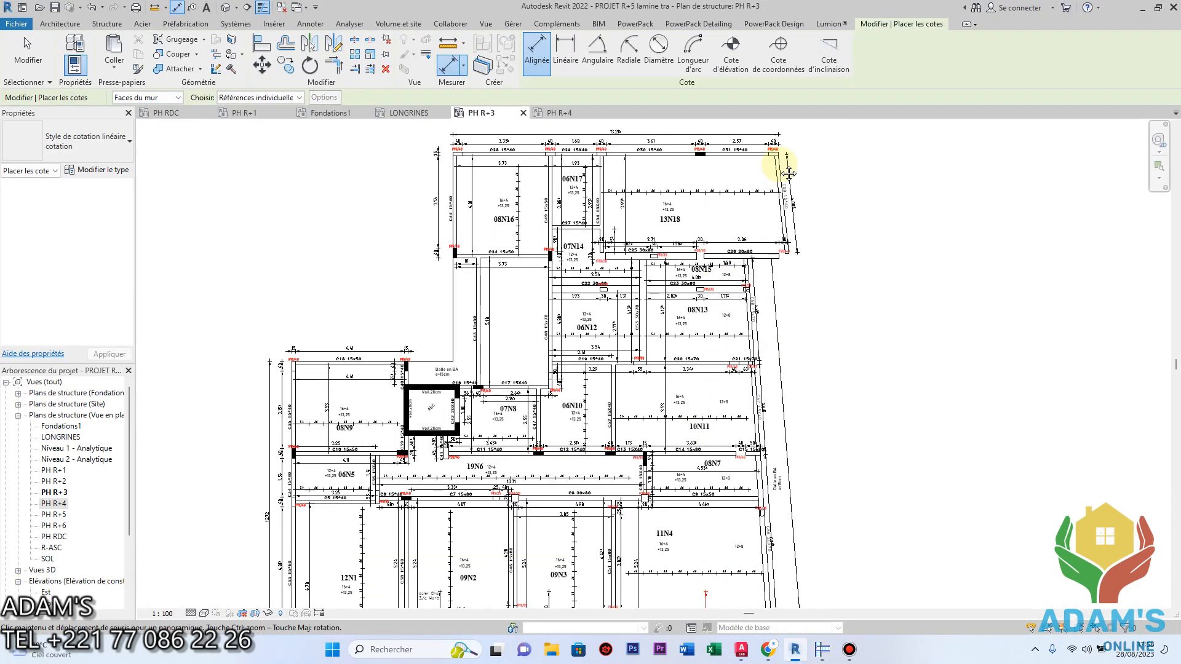
pyautogui.moveTo(684, 388); pyautogui.dragTo(696, 296, button='middle')
pyautogui.scroll(8, 390, 263)
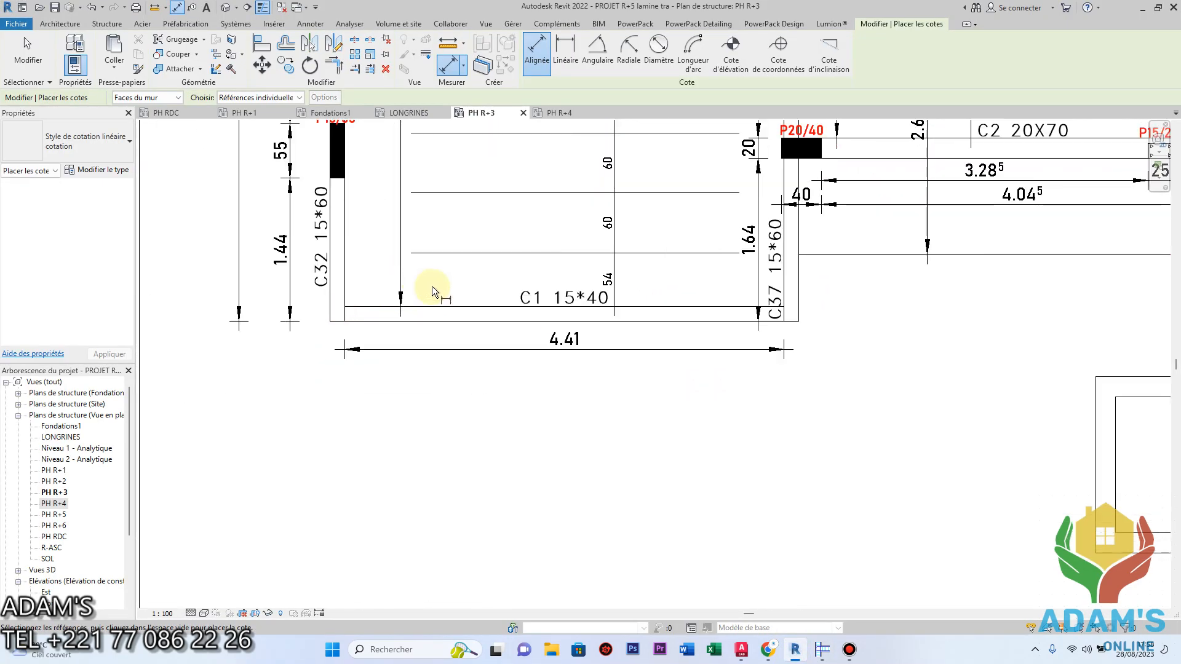
pyautogui.moveTo(694, 352); pyautogui.dragTo(686, 351, button='middle')
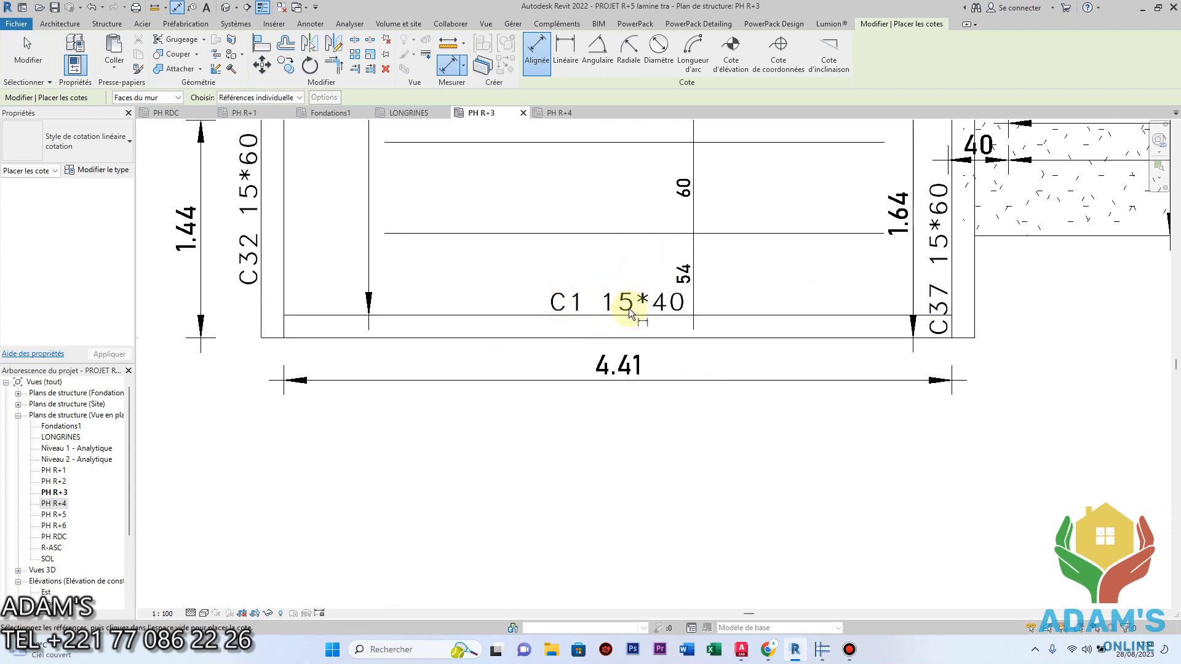
pyautogui.rightClick(616, 447)
pyautogui.click(640, 451)
pyautogui.rightClick(649, 448)
pyautogui.click(670, 453)
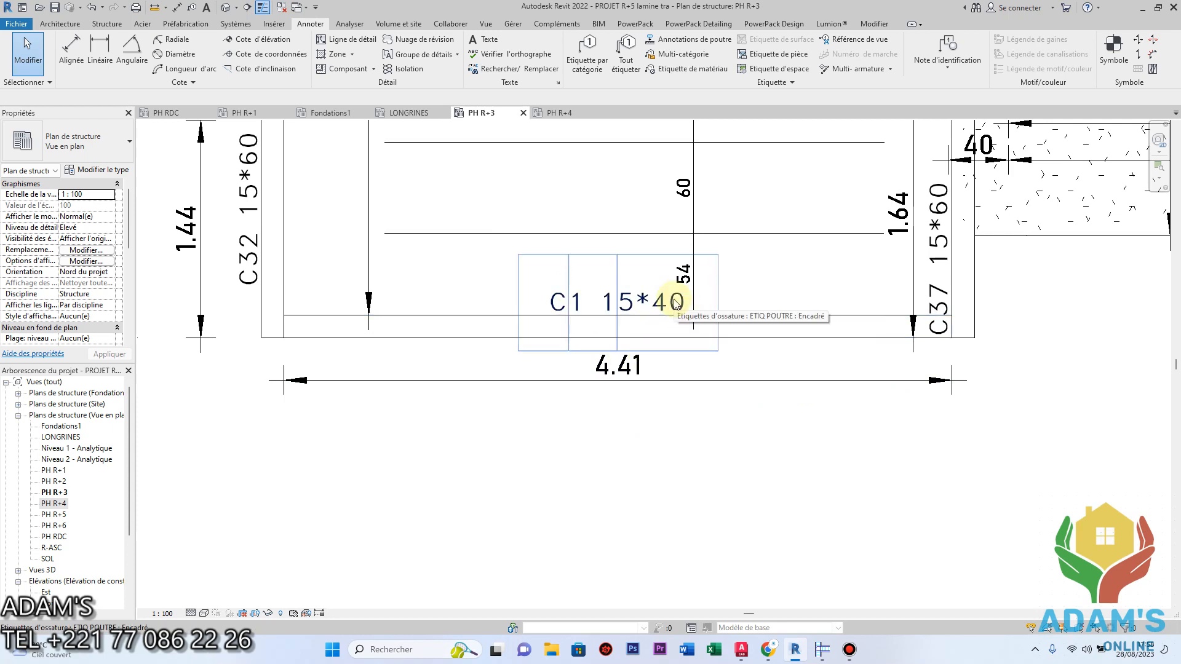
# - Return to Acapulco, set the span identifier to C1 and its length to 4.41 m, rechecking the length on the Revit plan
pyautogui.click(762, 547)
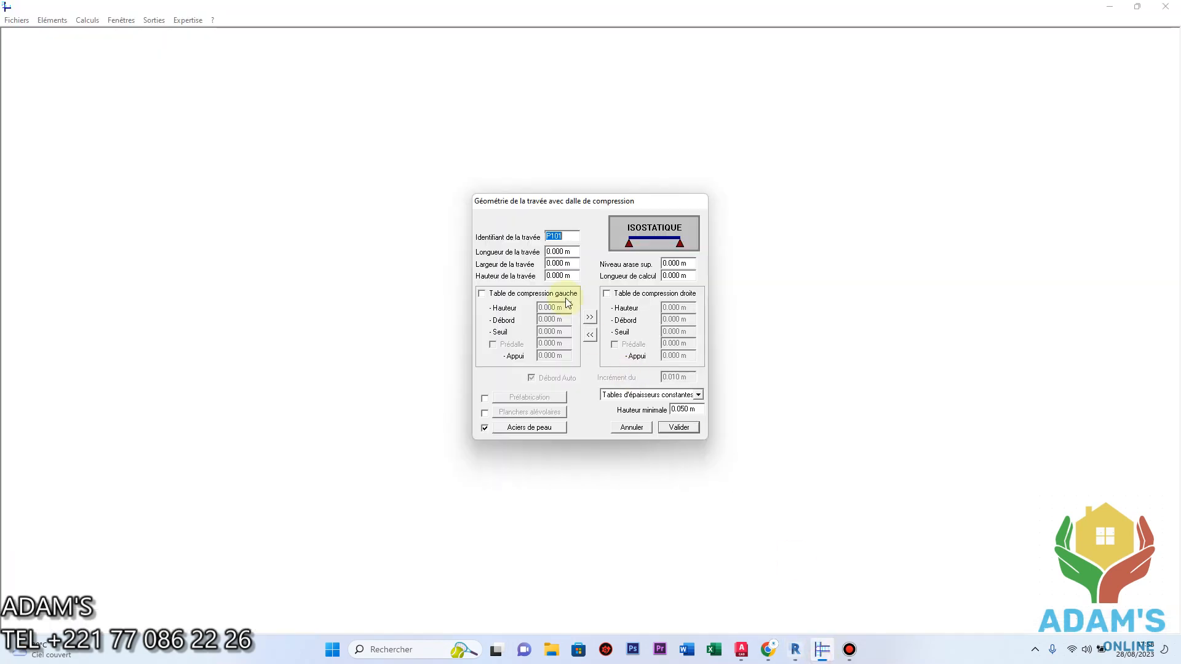
pyautogui.write('C1')
pyautogui.moveTo(796, 656)
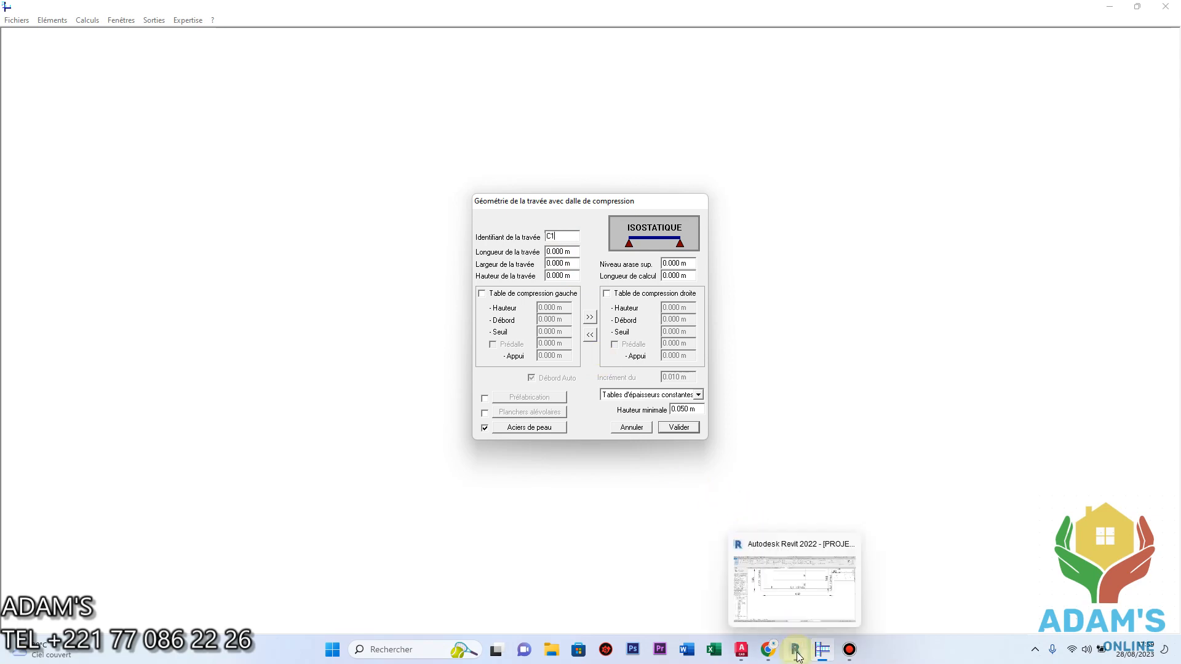
pyautogui.click(796, 652)
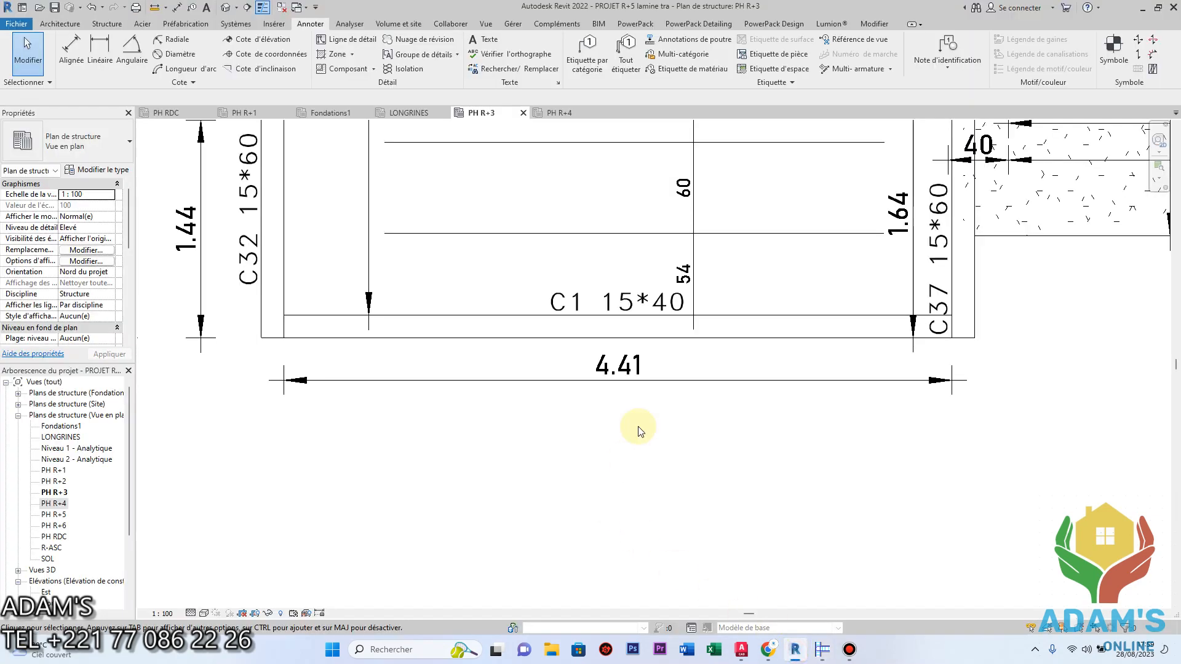
pyautogui.click(767, 542)
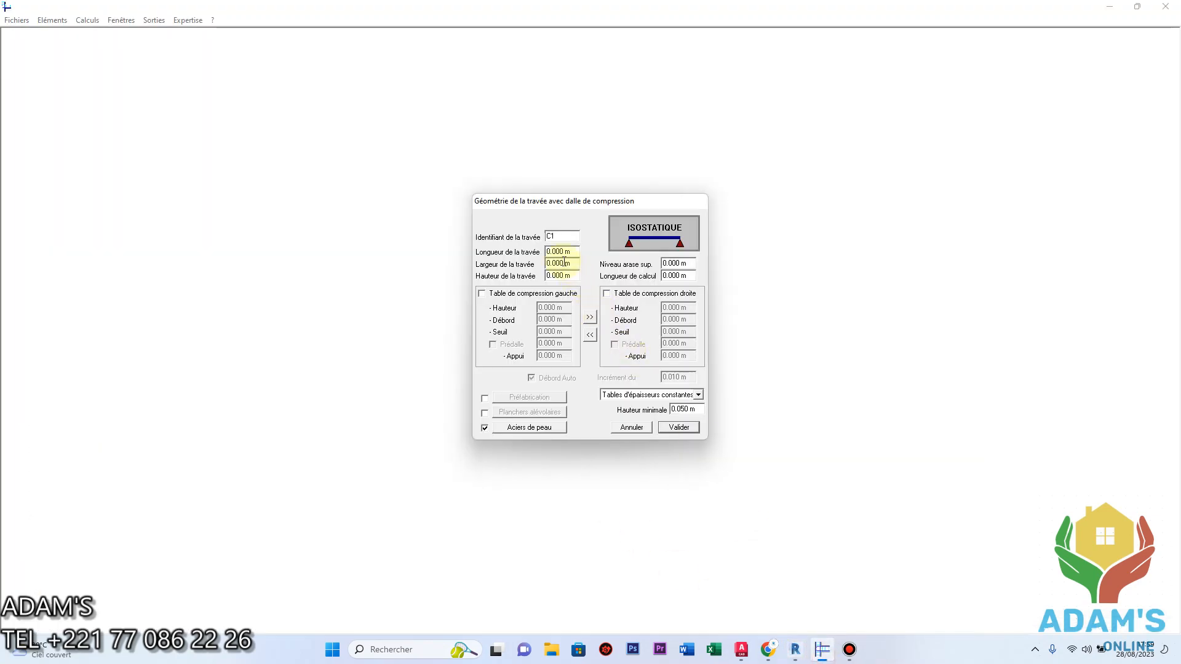
pyautogui.doubleClick(565, 250)
pyautogui.write('4.41')
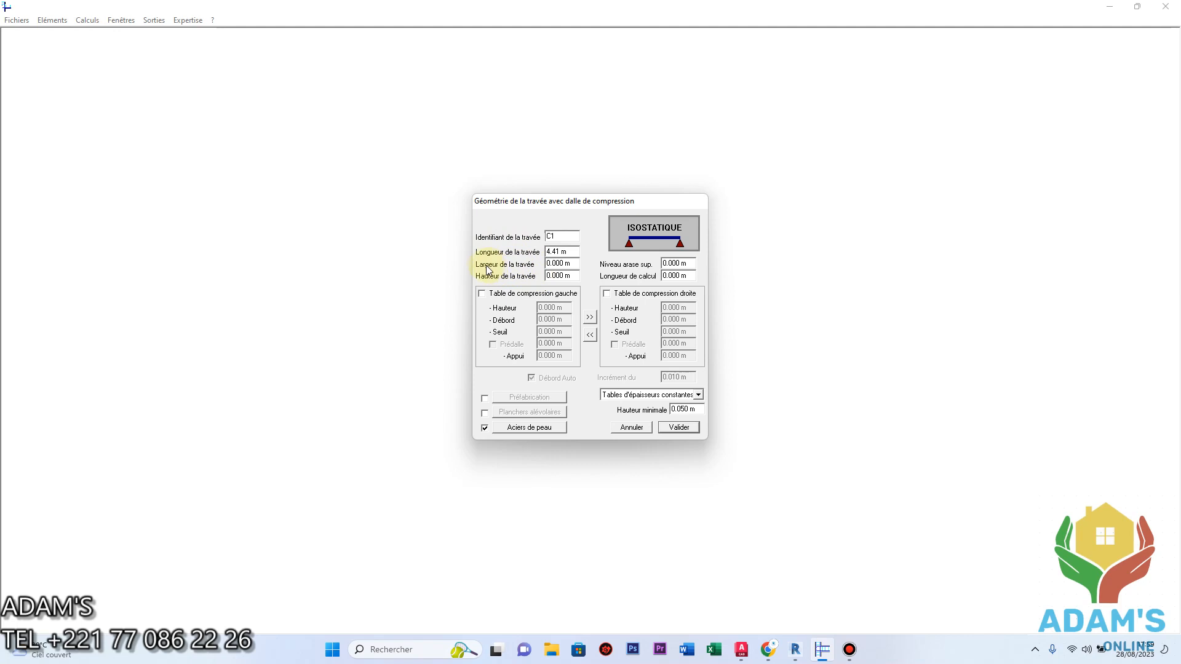
# - Set the span's width to 0.150 m and height to 0.40 m, and validate its geometry
pyautogui.click(561, 263)
pyautogui.write('0.150')
pyautogui.doubleClick(556, 276)
pyautogui.write('0.40')
pyautogui.click(679, 428)
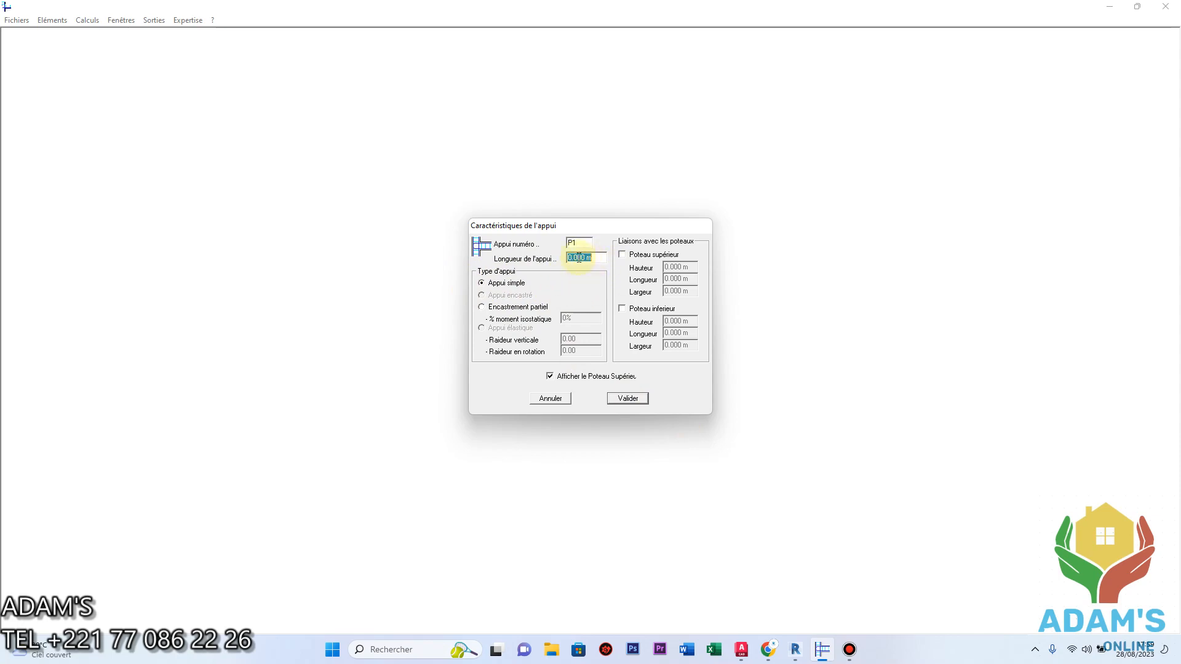
# - Check the supports on the Revit plan, return to Acapulco and validate simple supports P1 and P2 with a length of 0.15 m
pyautogui.click(795, 652)
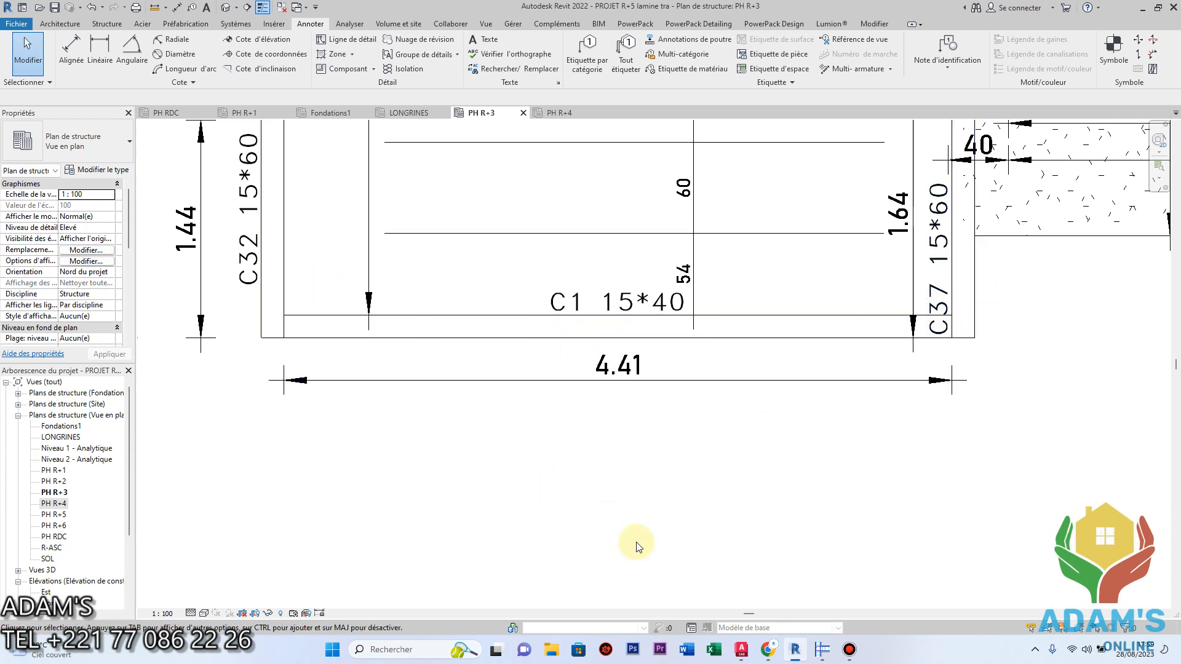
pyautogui.click(822, 650)
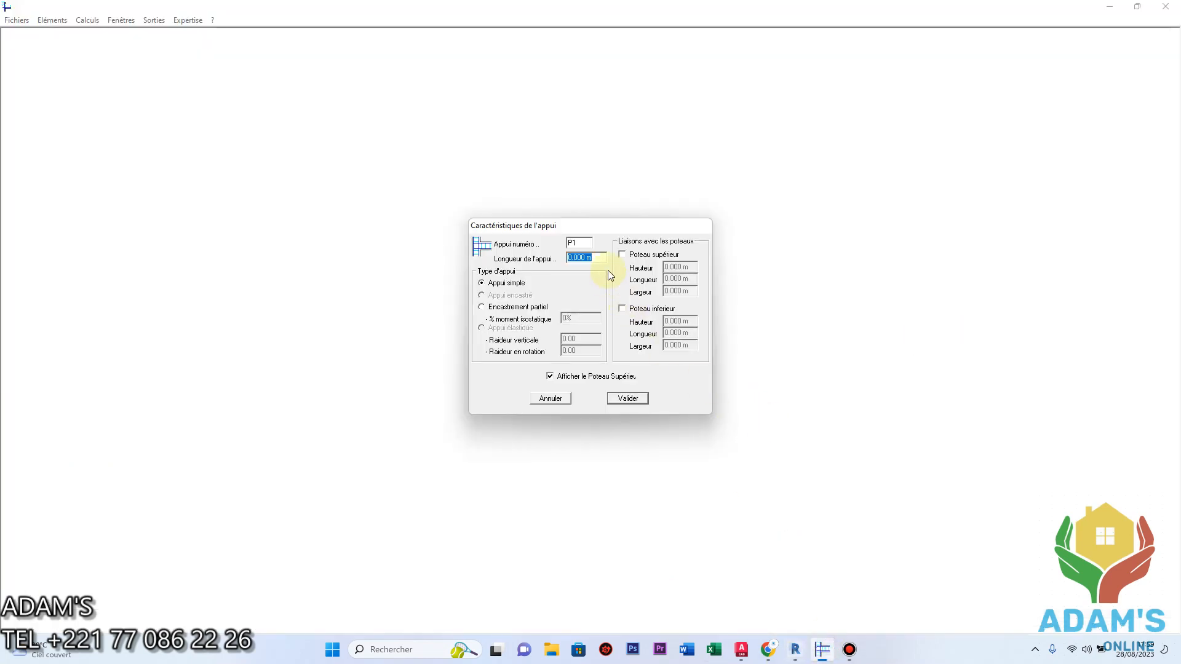
pyautogui.write('0.15')
pyautogui.click(626, 398)
pyautogui.click(630, 399)
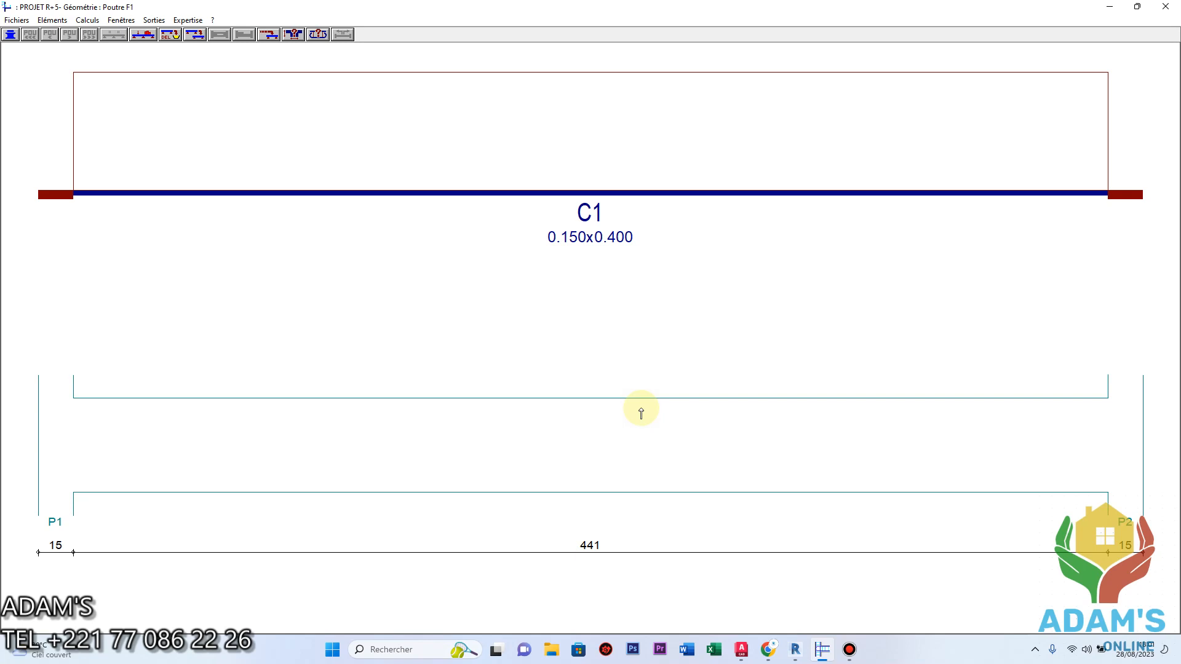
pyautogui.click(851, 651)
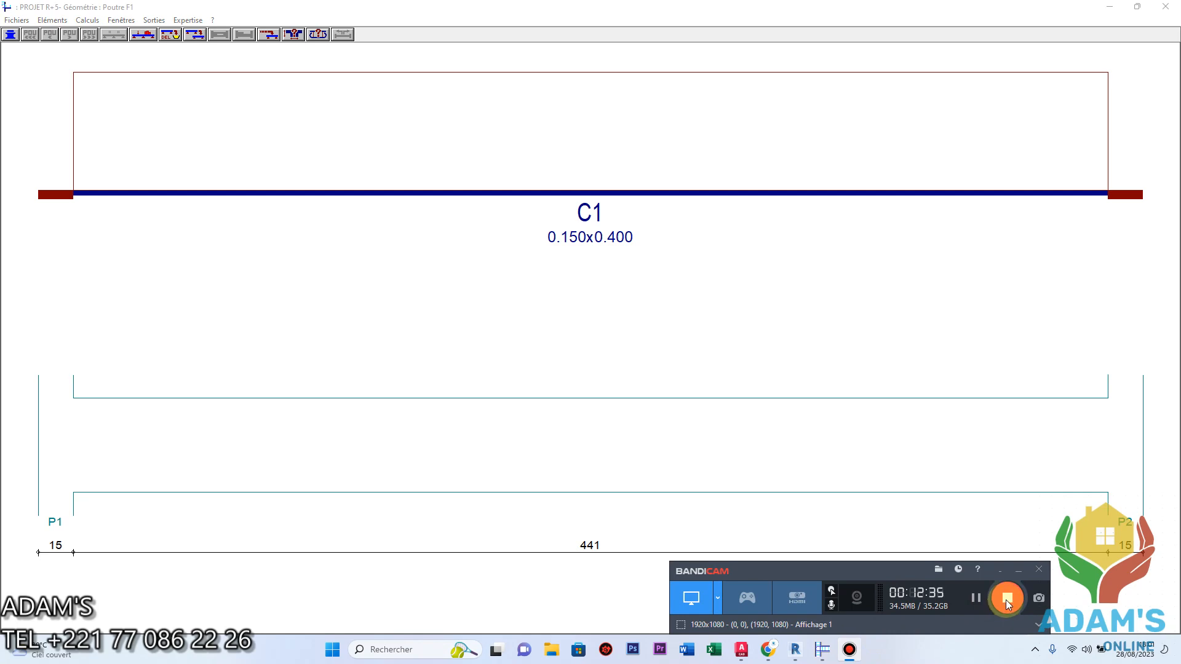